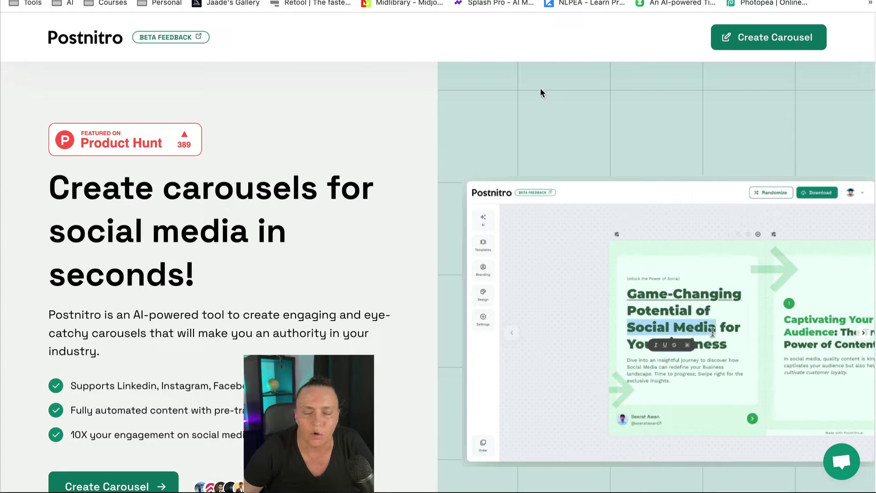
Step: Create a new untitled carousel and browse the template gallery, such as 'Leadership Through Service'
left_click(739, 40)
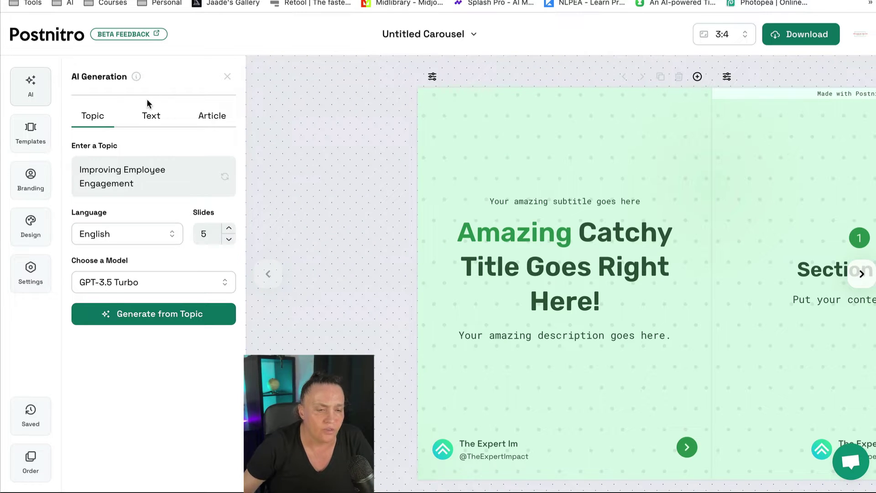
left_click(29, 129)
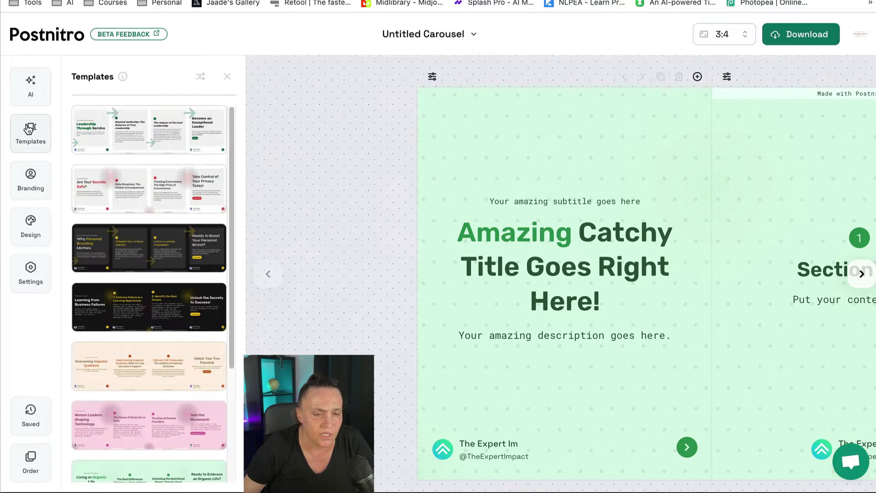
scroll(152, 176, "down", 4)
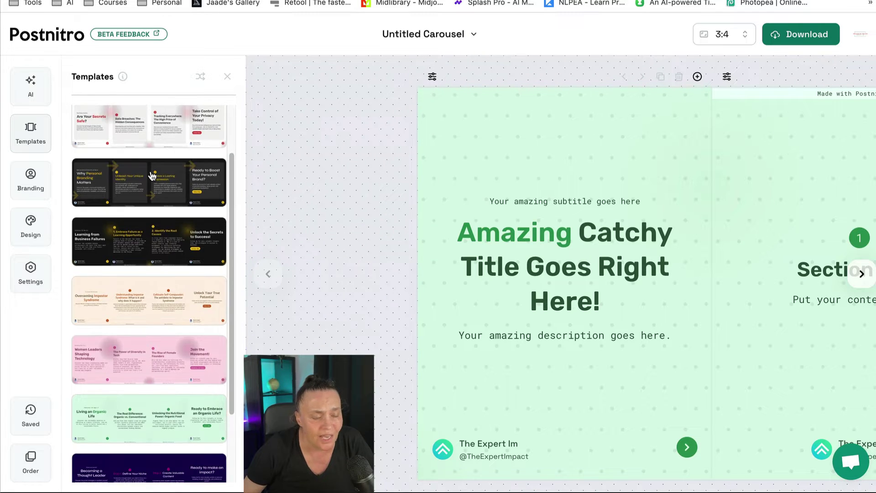
scroll(152, 176, "up", 4)
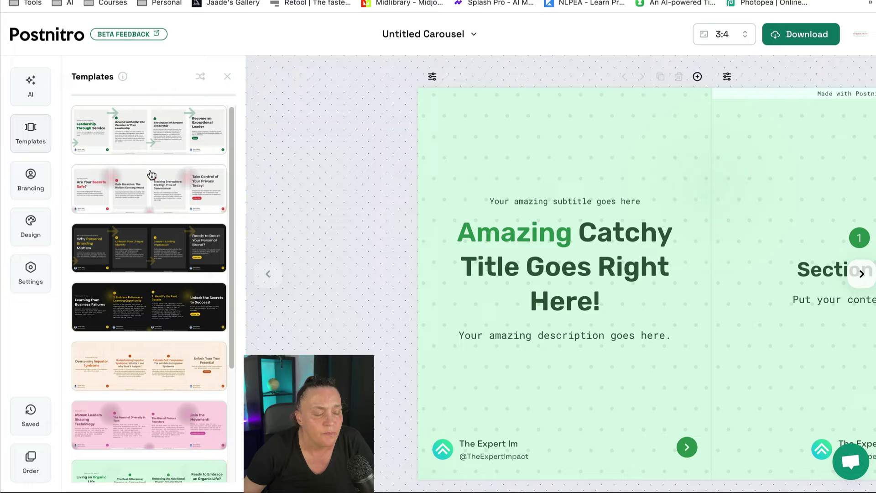
Step: In Design, try the Grid, Wiggles and Waves background patterns
left_click(29, 229)
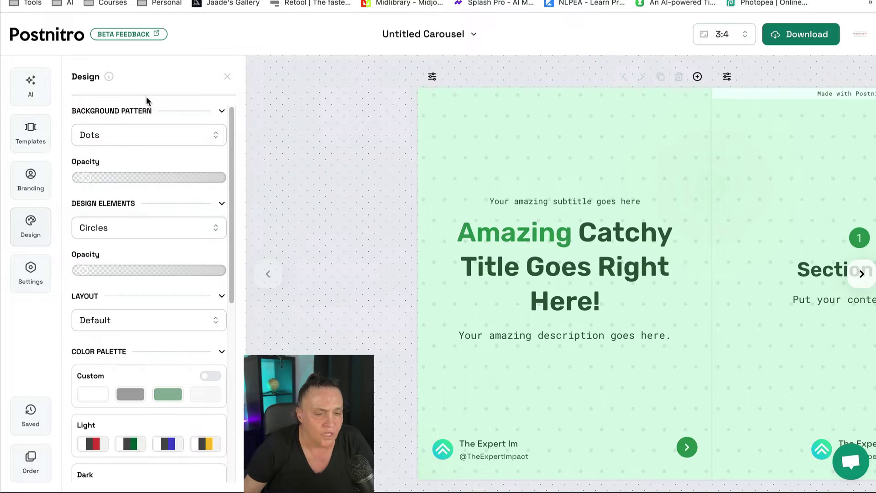
left_click(139, 136)
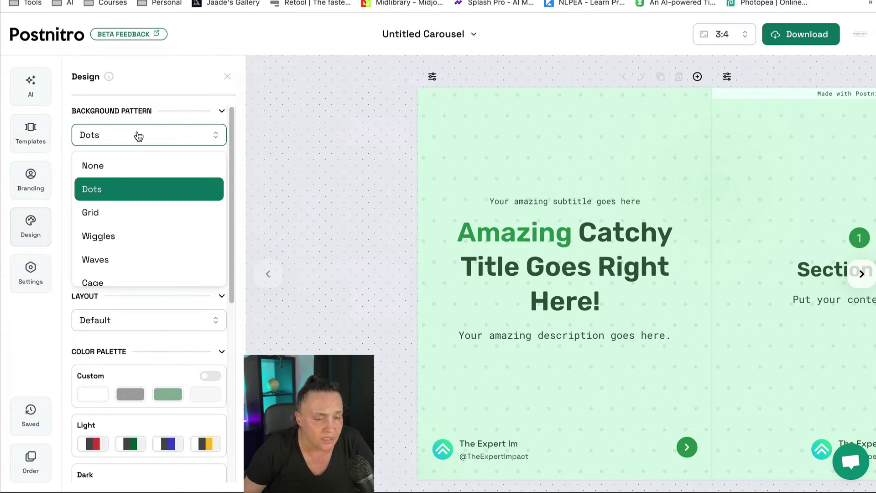
left_click(94, 213)
left_click(110, 144)
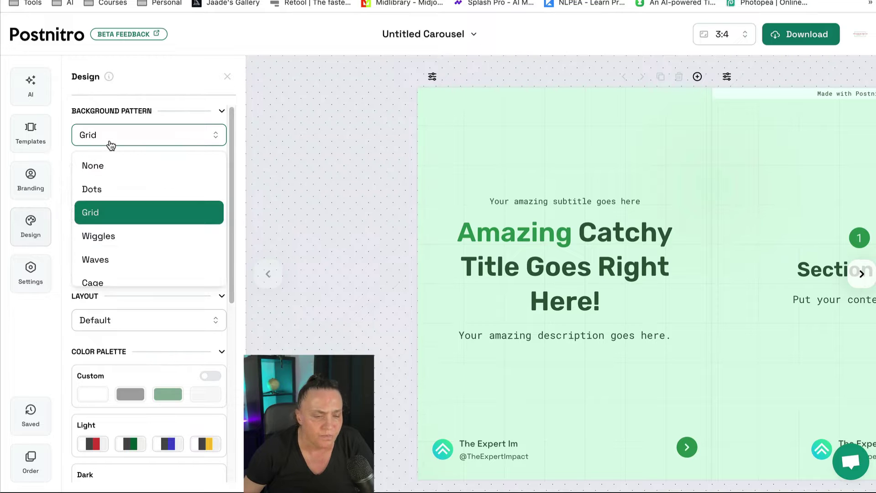
left_click(100, 234)
left_click(136, 138)
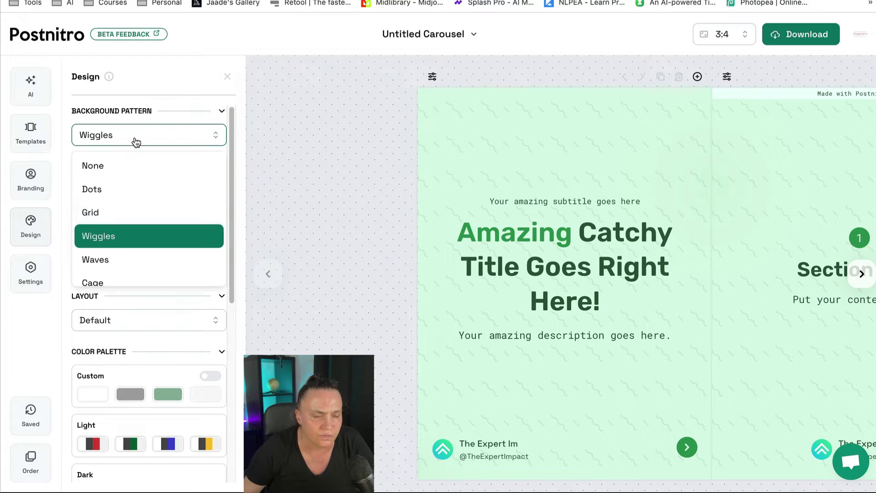
left_click(112, 256)
Step: Try the Cage background pattern, then settle on Sand
left_click(137, 134)
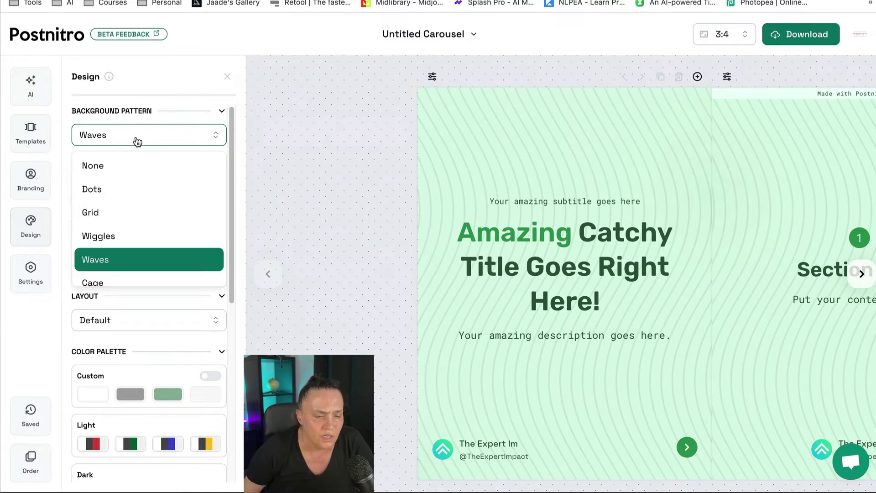
scroll(129, 231, "down", 2)
left_click(100, 229)
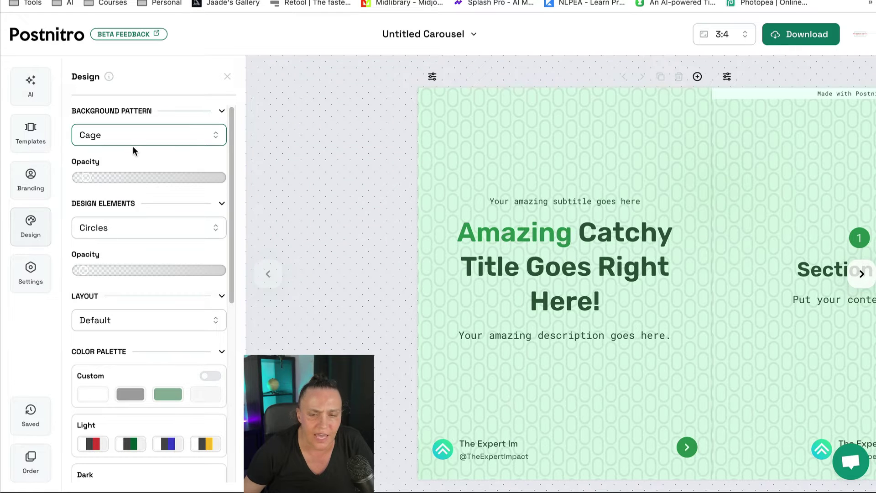
left_click(131, 135)
scroll(112, 228, "down", 2)
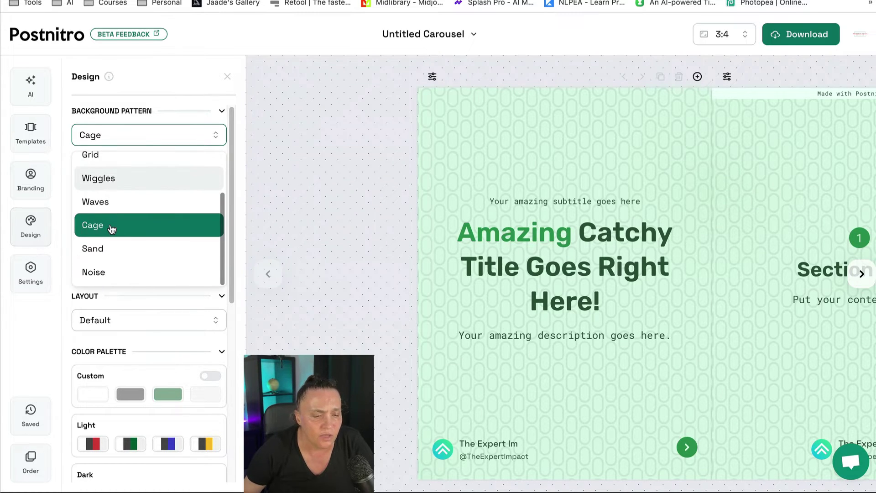
left_click(94, 249)
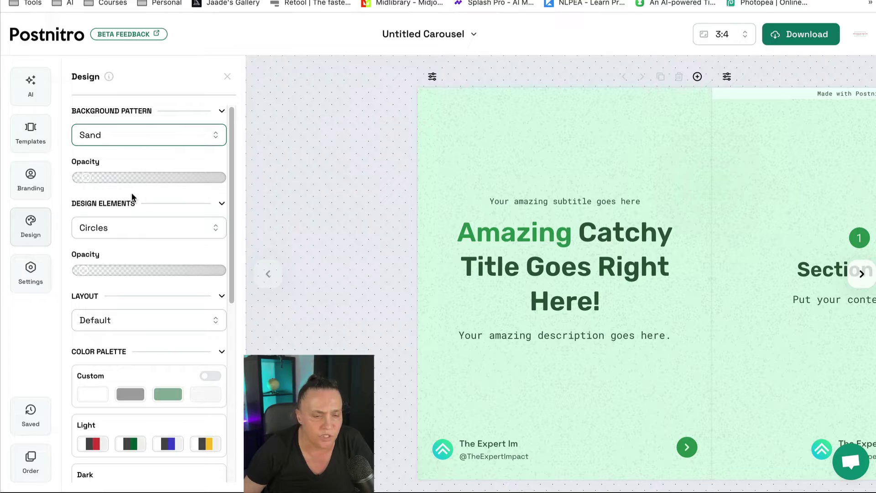
Step: Adjust the sand texture opacity and switch the slide decoration from Circles to Arrows
mouse_move(98, 177)
left_mouse_down()
mouse_move(185, 178)
mouse_move(70, 178)
mouse_move(126, 181)
mouse_move(87, 179)
left_mouse_up()
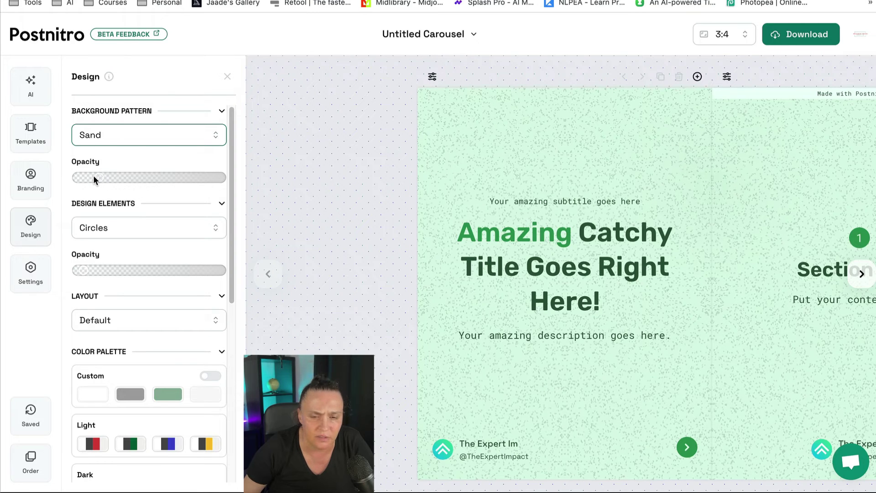
left_click(138, 229)
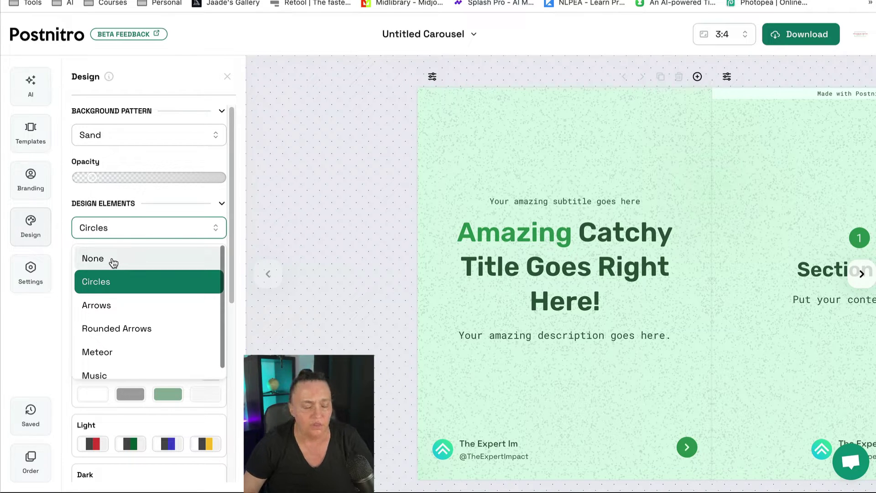
left_click(104, 305)
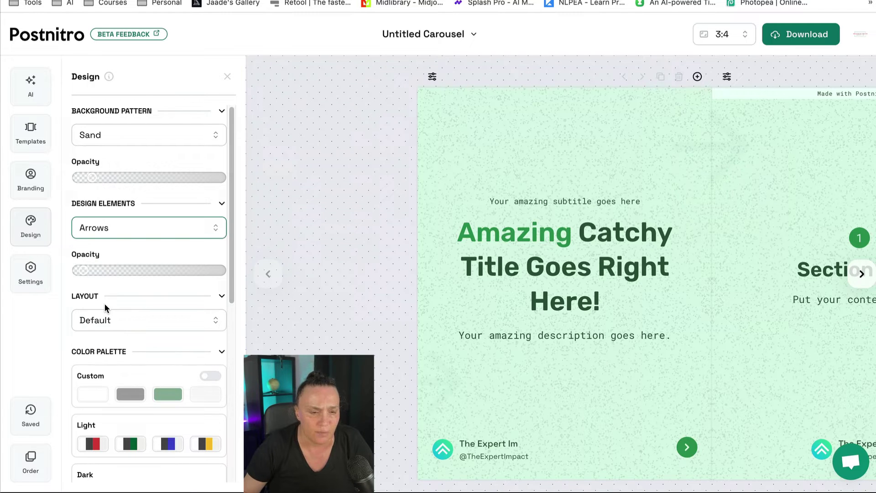
left_click(136, 237)
left_click(136, 237)
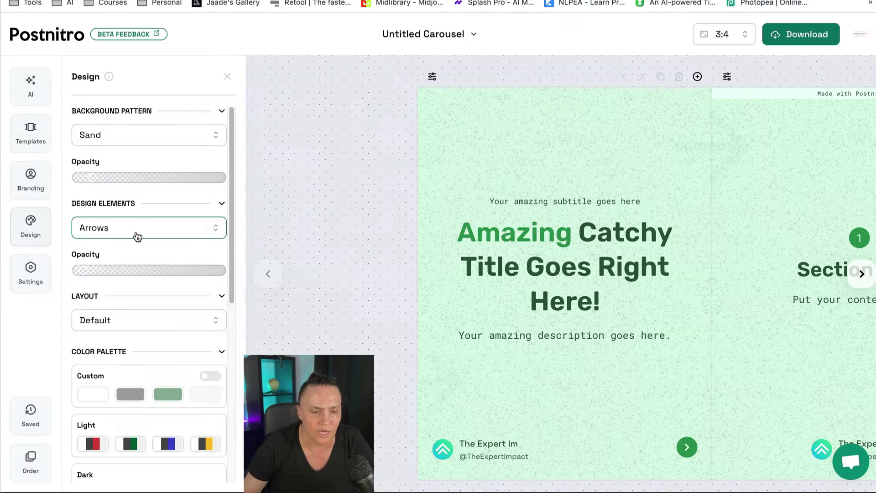
Step: Fade the sand texture to minimum opacity and decorate slides with Rounded Arrows
left_click_drag(93, 177, 76, 178)
left_click(139, 232)
left_click(110, 282)
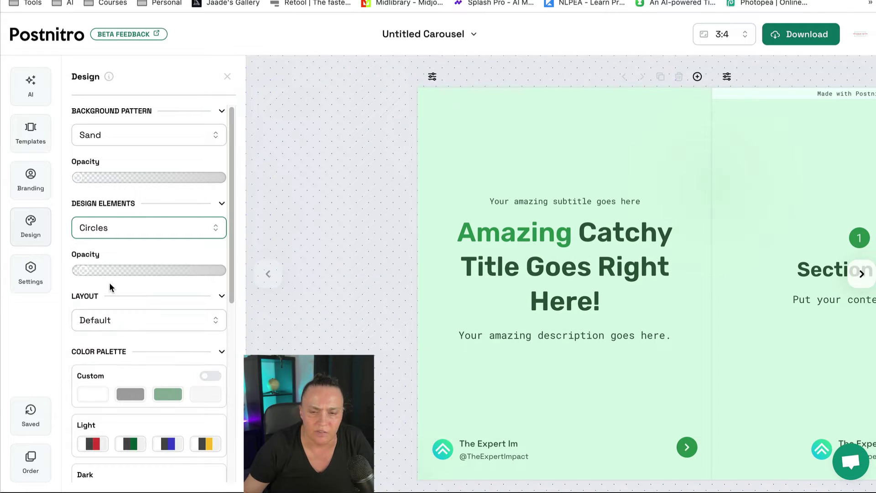
left_click(150, 231)
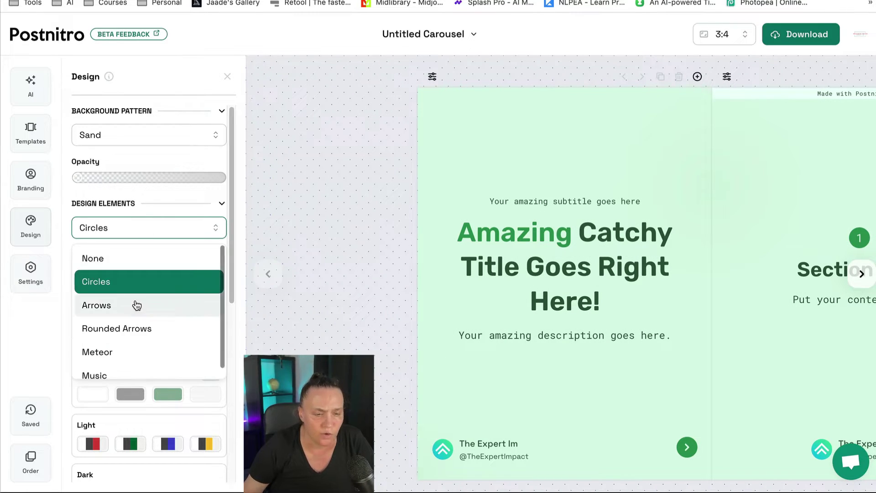
left_click(130, 327)
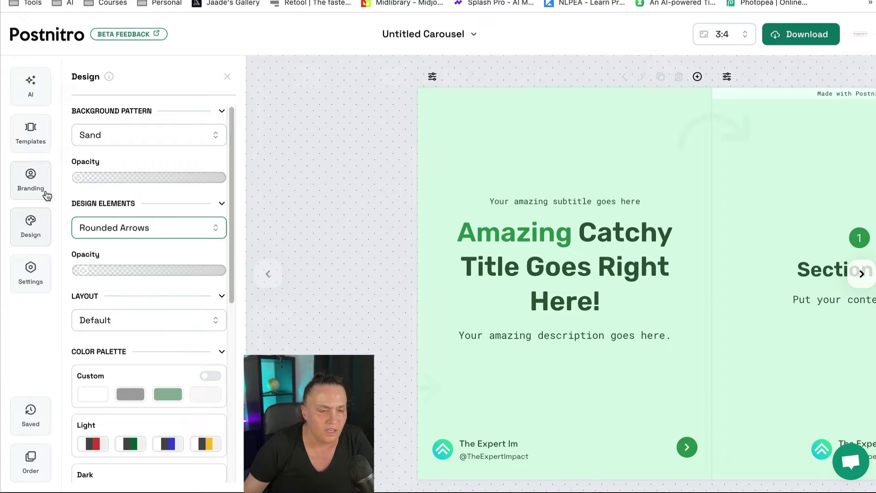
Step: Apply the dark personal branding template and try a glowing circle decoration
left_click(29, 133)
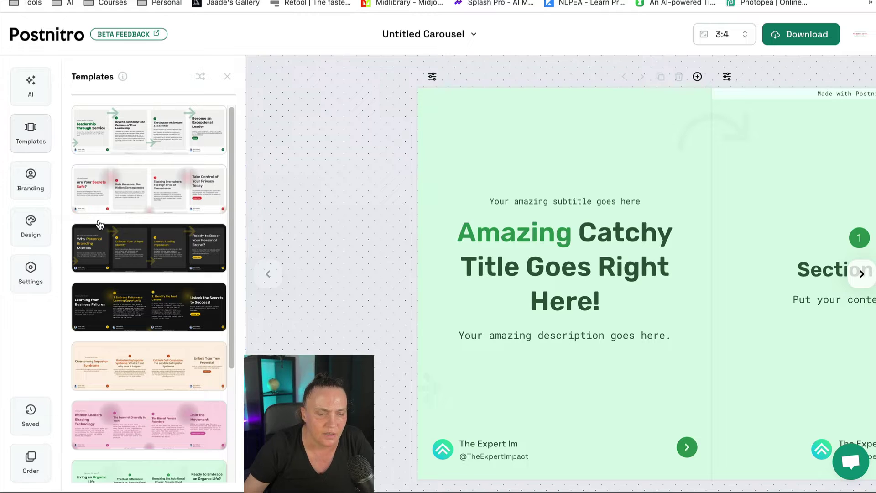
left_click(97, 250)
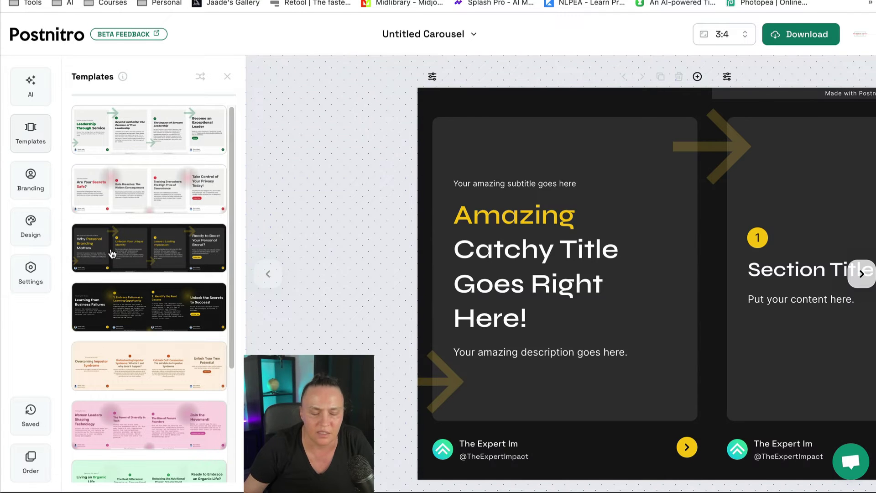
left_click(34, 238)
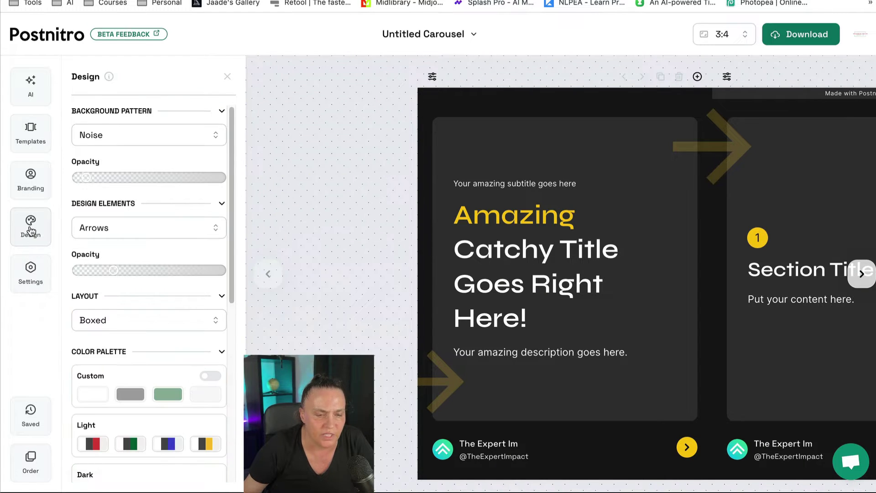
left_click(127, 235)
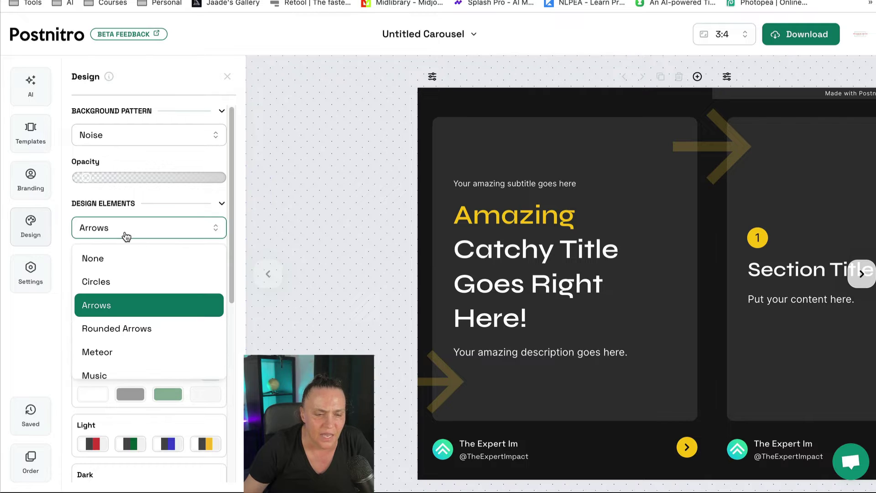
left_click(116, 281)
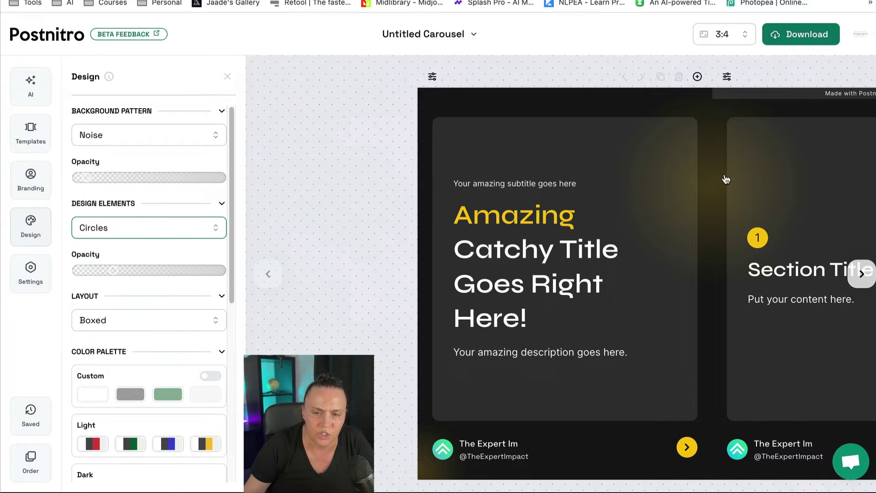
Step: Try Rounded Arrows and Meteor, then use Music notes and adjust their opacity
left_click(158, 233)
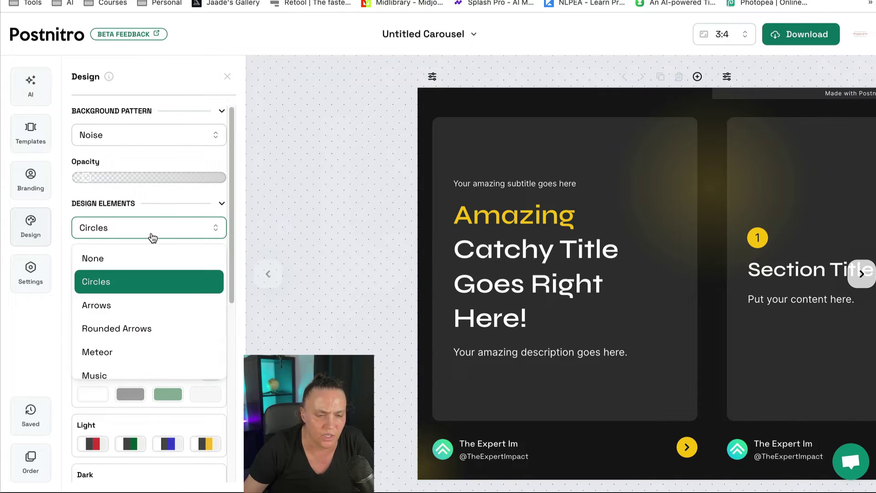
left_click(98, 328)
left_click(111, 227)
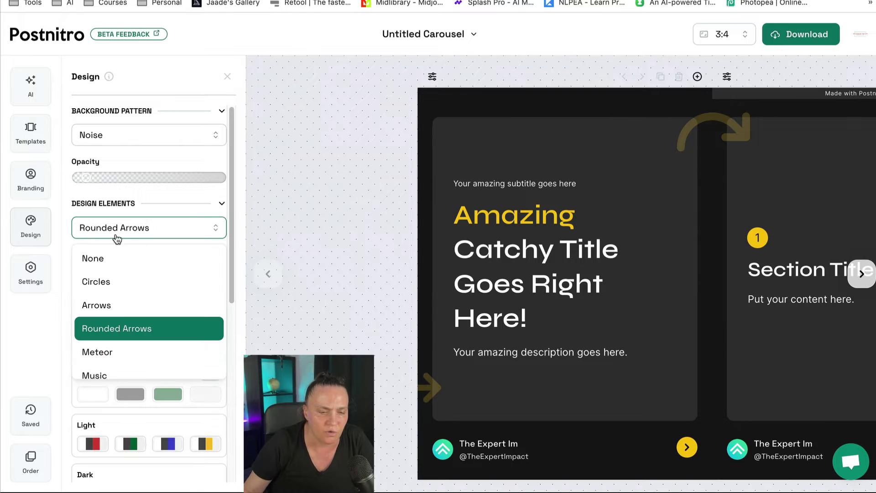
left_click(113, 359)
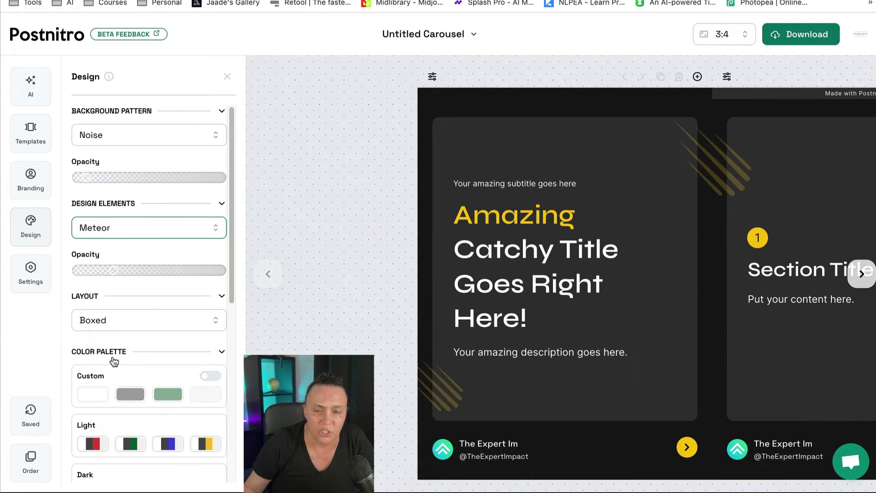
left_click(134, 231)
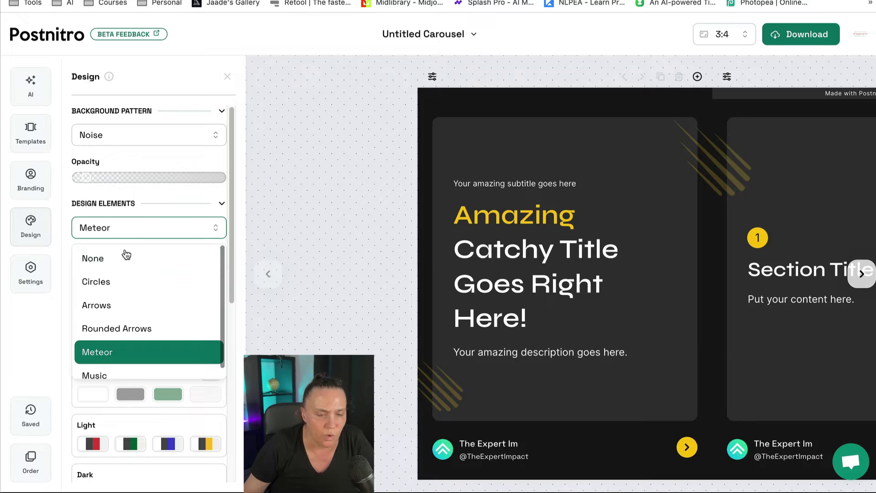
scroll(119, 281, "down", 1)
left_click(98, 365)
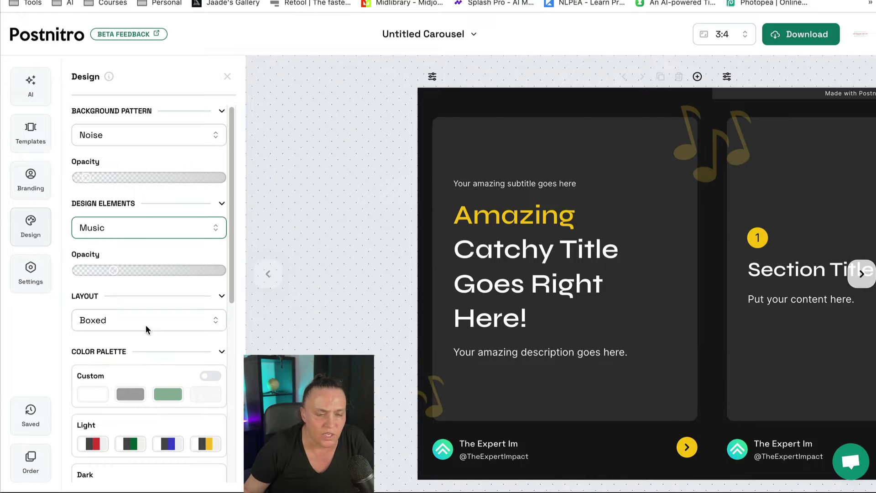
mouse_move(111, 269)
left_mouse_down()
mouse_move(154, 269)
mouse_move(92, 270)
mouse_move(162, 270)
mouse_move(125, 269)
left_mouse_up()
Step: Switch the slide layout to the unboxed Default layout
scroll(124, 268, "down", 4)
scroll(130, 225, "up", 2)
scroll(133, 226, "up", 1)
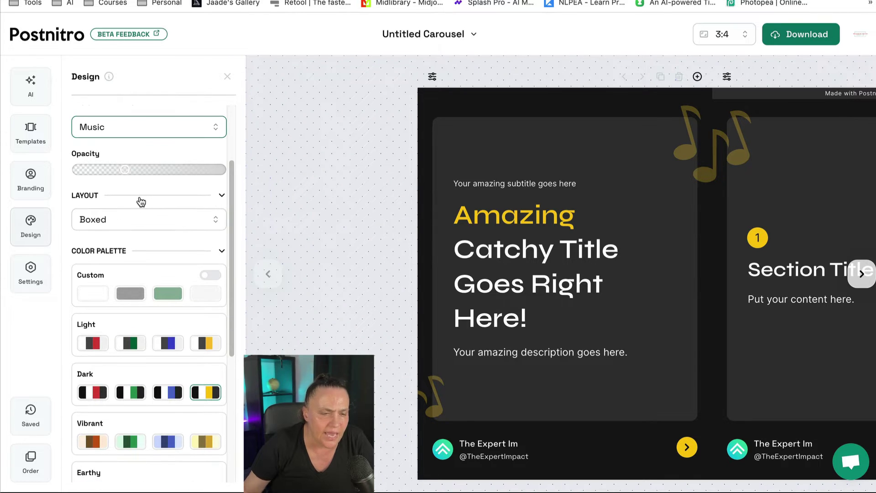
left_click(144, 224)
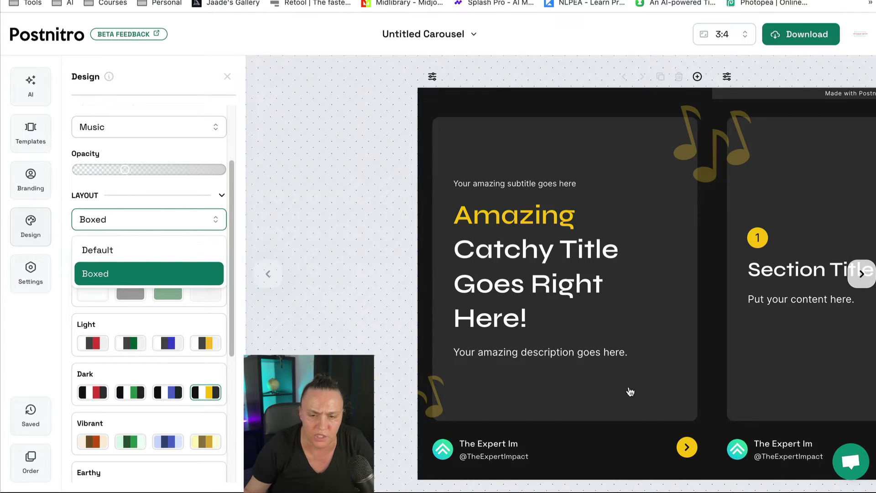
left_click(108, 251)
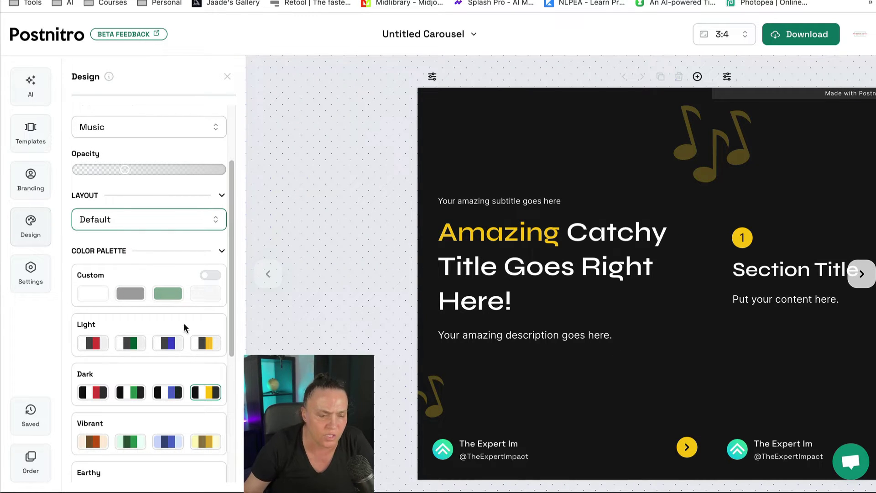
Step: Try the vibrant green and light purple palettes, then apply the dark green palette
scroll(130, 258, "down", 3)
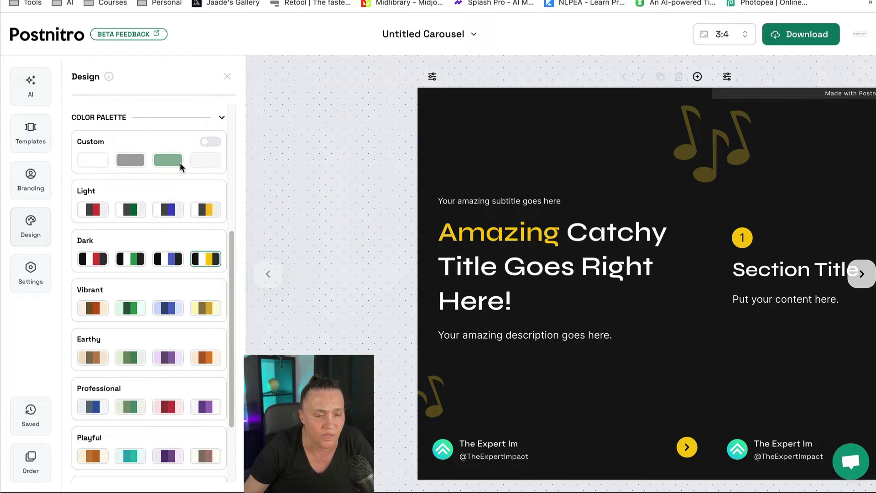
left_click(130, 307)
left_click(134, 259)
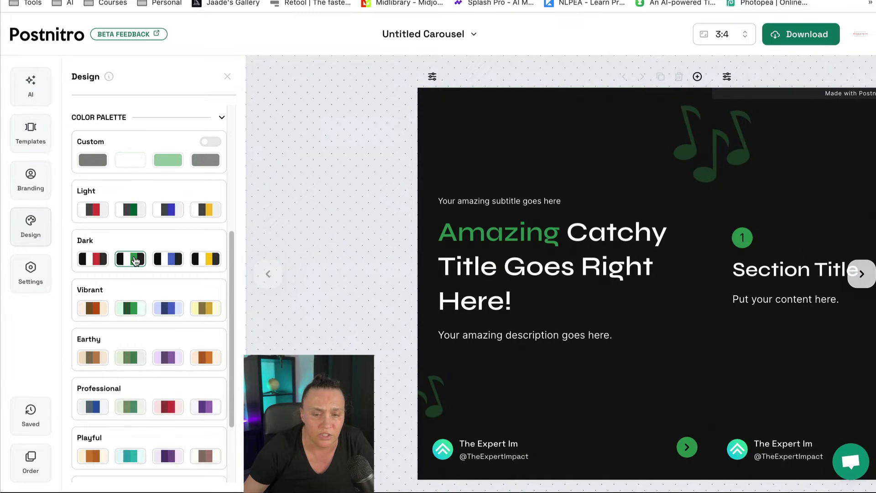
left_click(169, 210)
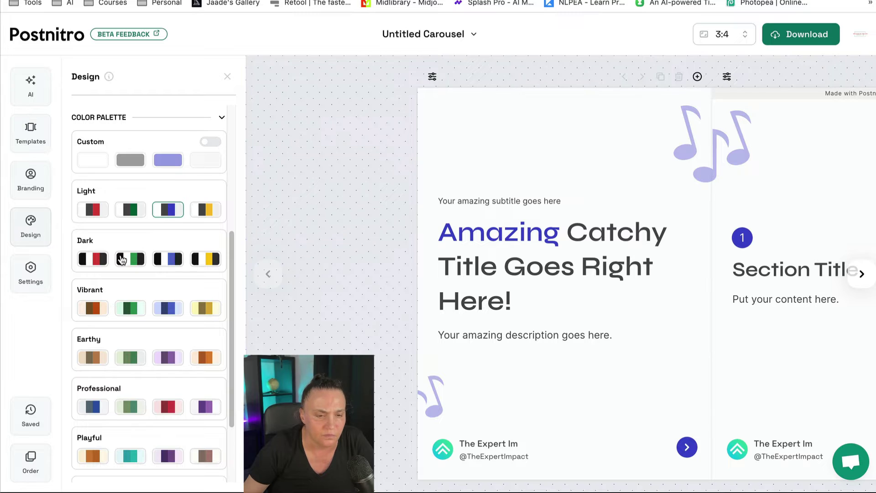
left_click(130, 261)
scroll(107, 279, "down", 2)
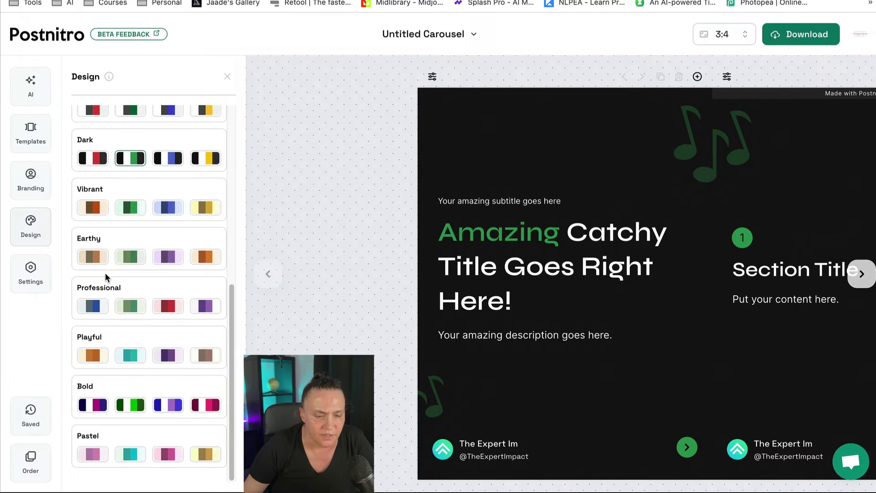
Step: In Settings, toggle slide numbers, swipe indicator and bookmark button off and back on
left_click(31, 274)
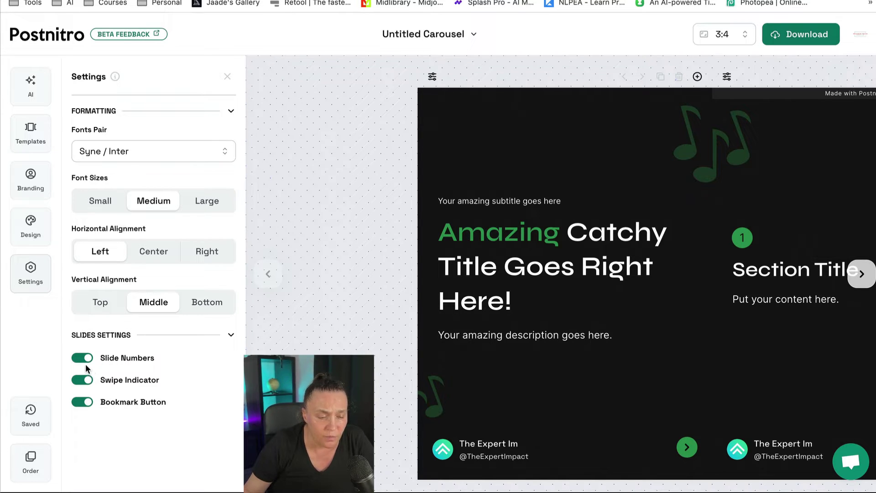
left_click(78, 360)
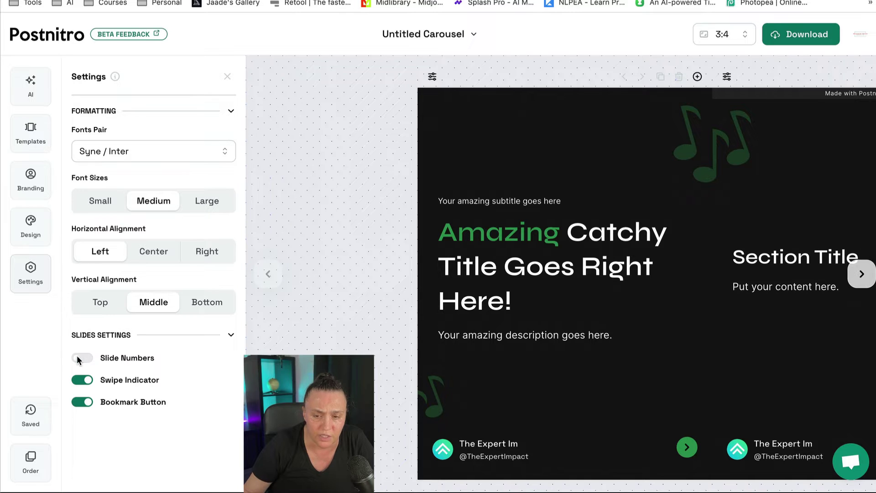
left_click(80, 359)
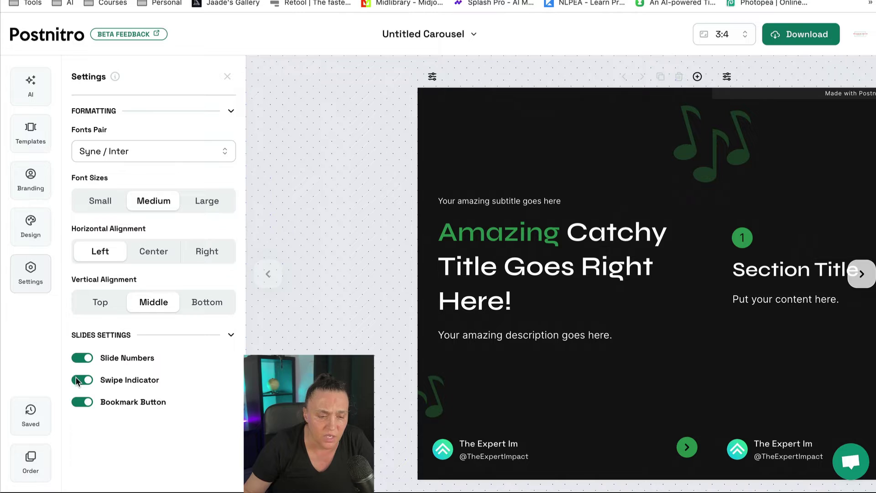
left_click(79, 381)
left_click(79, 381)
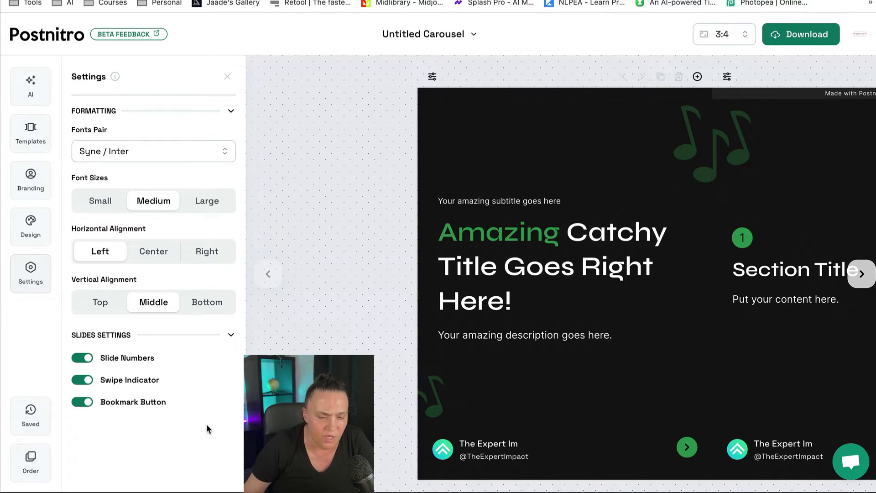
left_click(83, 406)
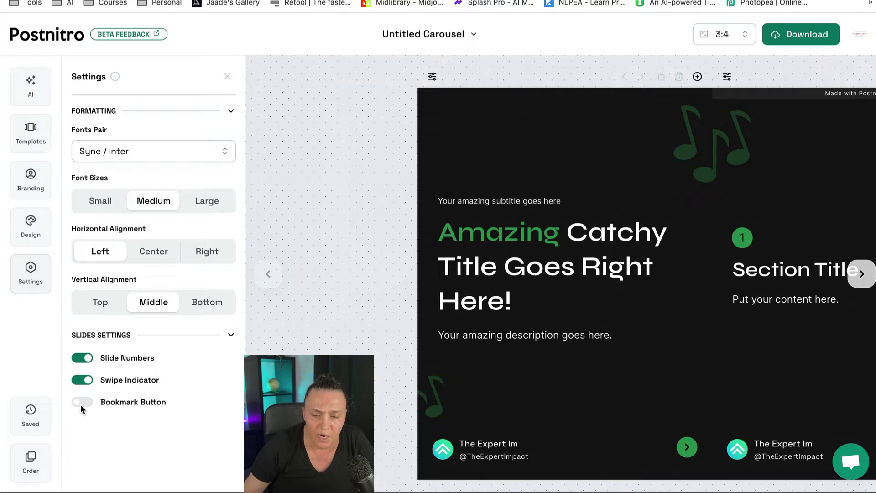
left_click(83, 406)
Step: Page to the ending slide and toggle its bookmark icon off and back on
left_click(862, 275)
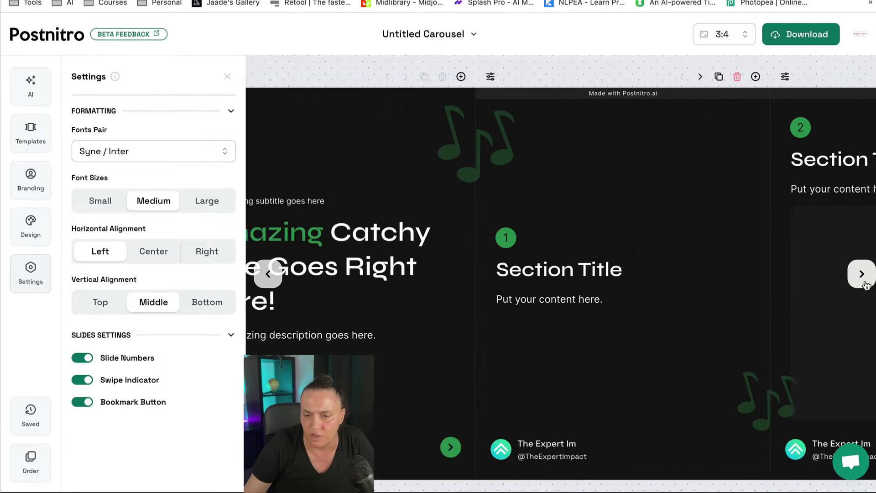
left_click(864, 279)
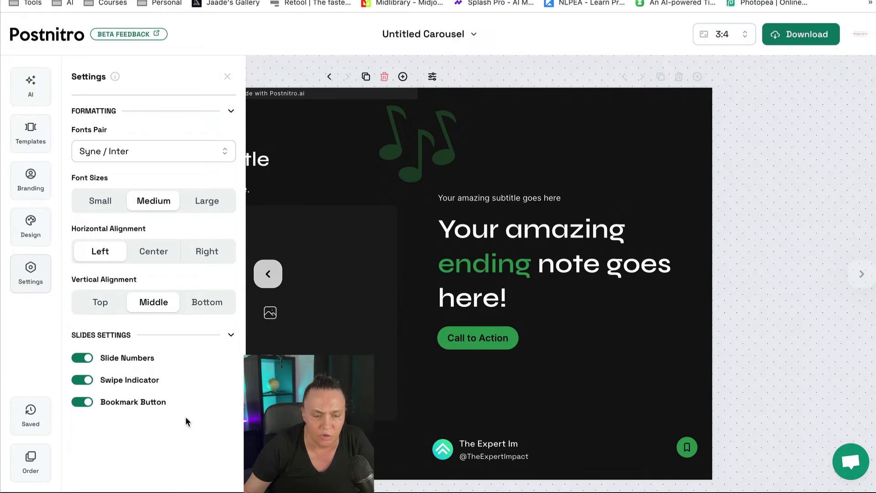
left_click(79, 402)
left_click(78, 403)
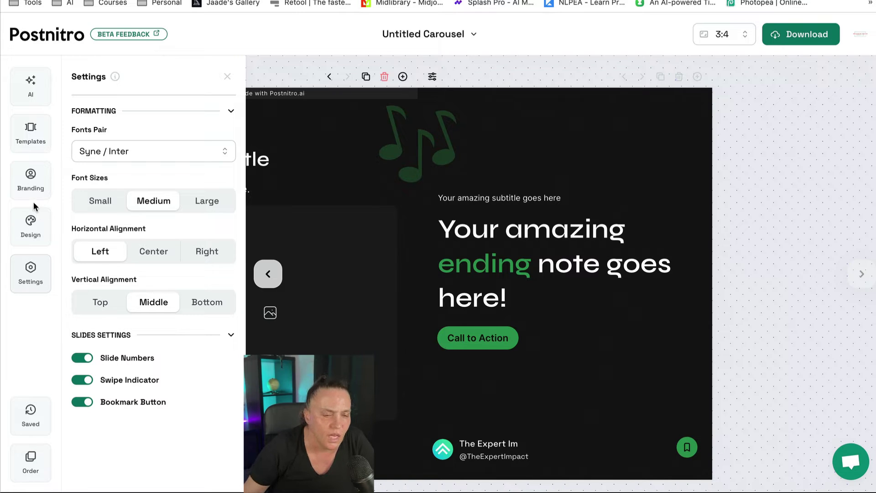
Step: In Branding, return to the intro slide and hide avatar and name, keeping the handle
left_click(33, 182)
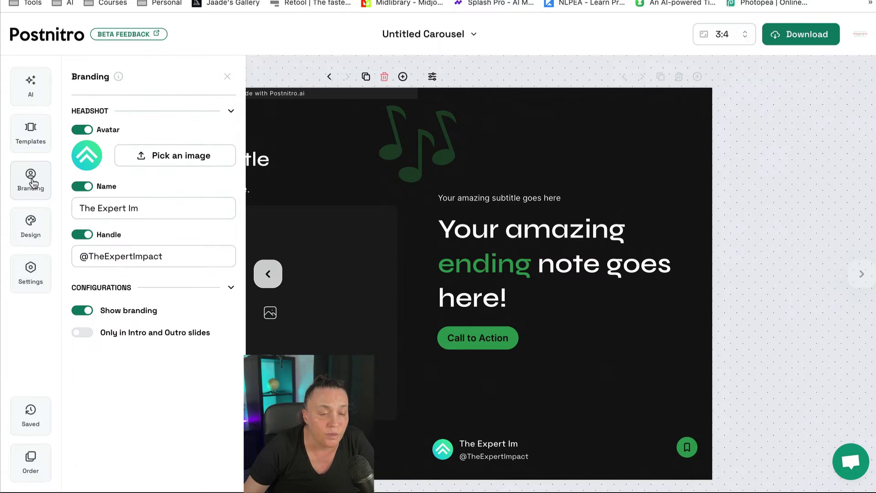
left_click(269, 274)
left_click(274, 276)
left_click(279, 280)
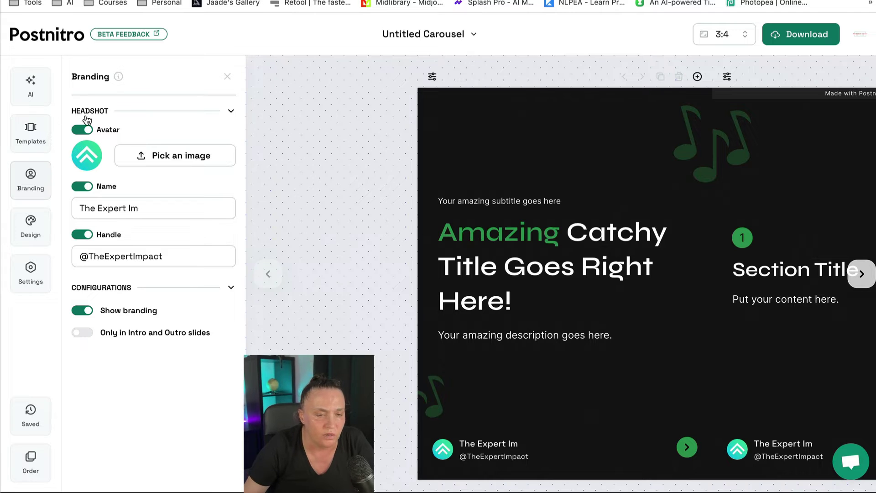
left_click(82, 130)
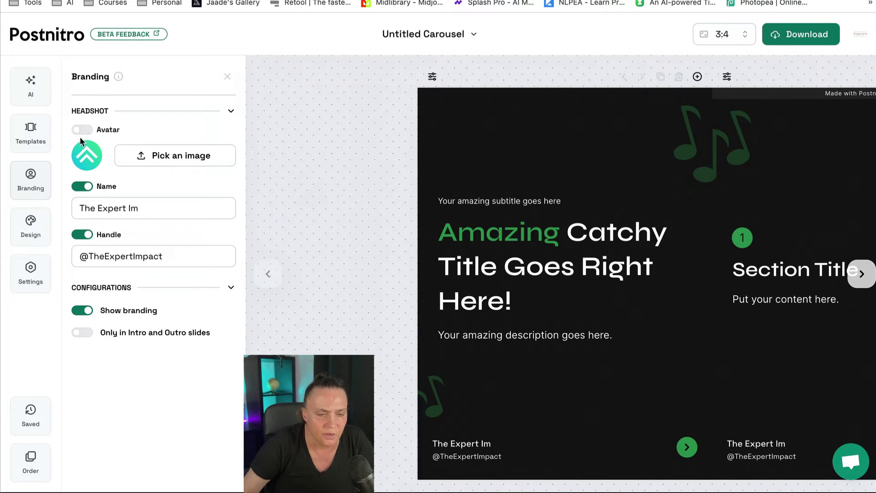
left_click(77, 187)
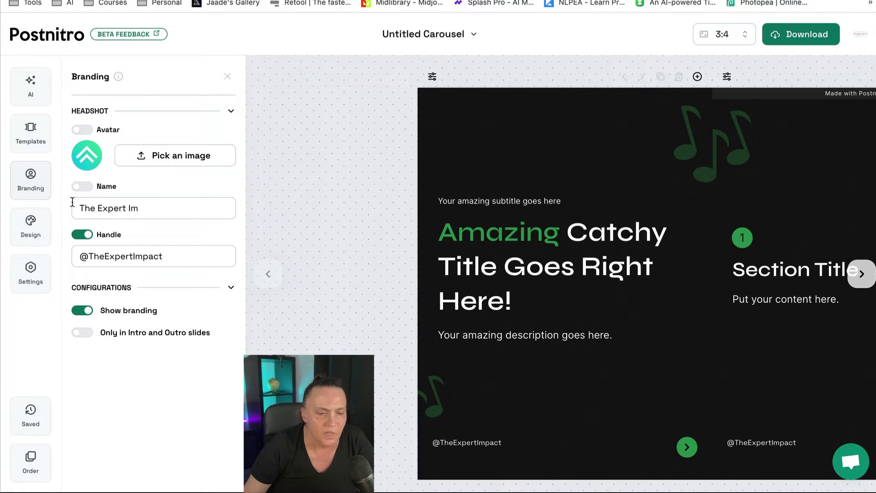
left_click(77, 235)
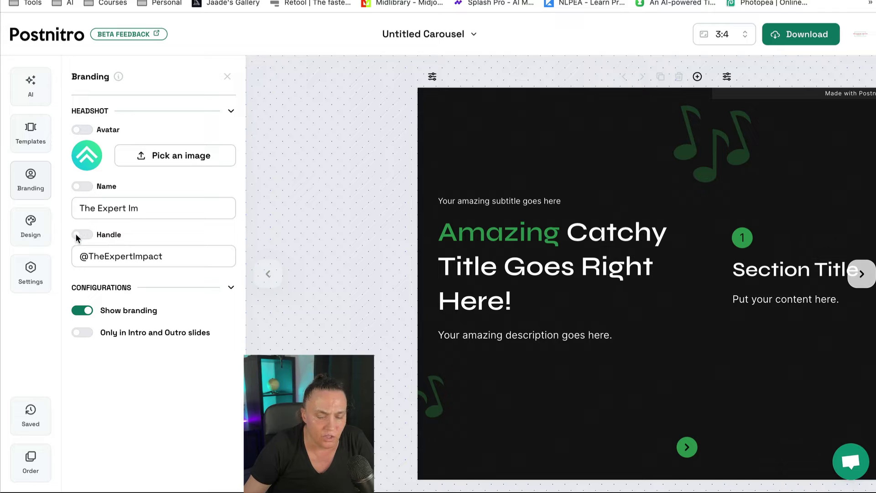
left_click(77, 236)
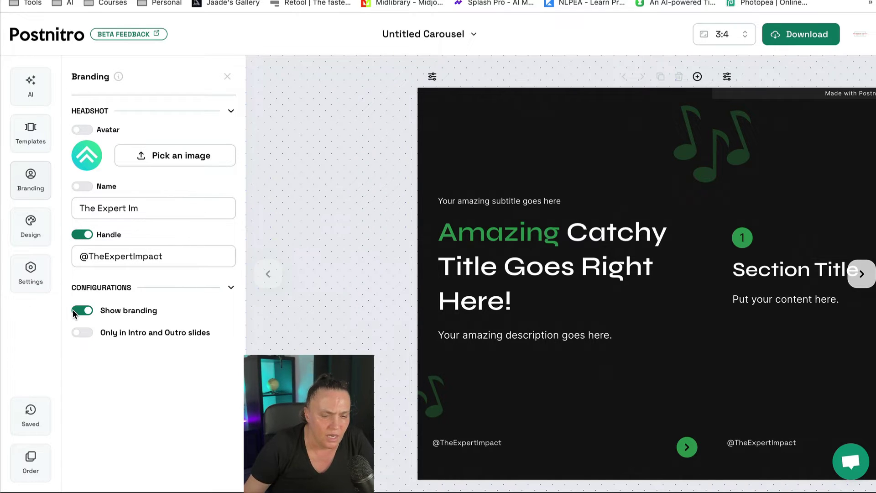
Step: Keep branding enabled on every slide, not only intro and outro slides
left_click(76, 311)
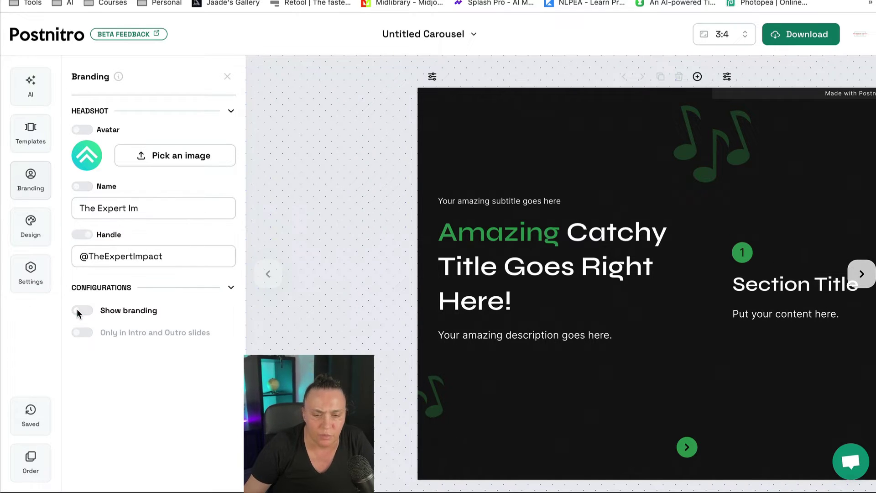
left_click(77, 311)
left_click(77, 311)
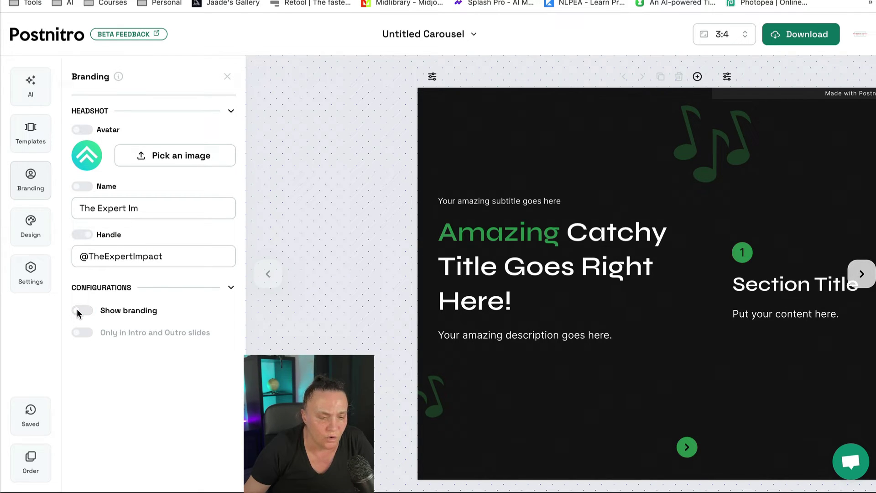
left_click(76, 311)
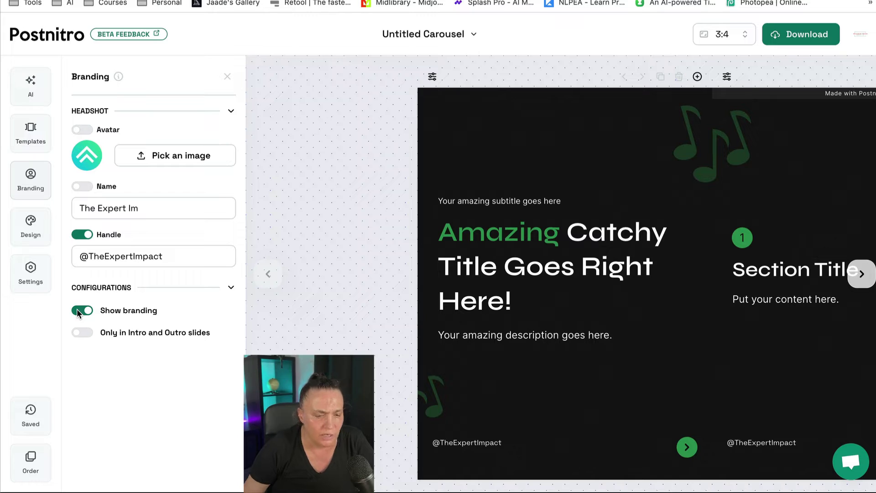
left_click(89, 332)
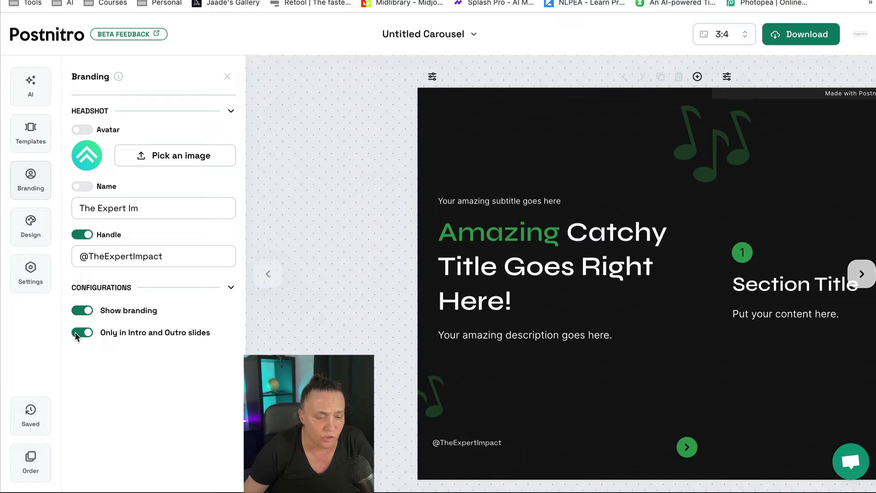
left_click(75, 332)
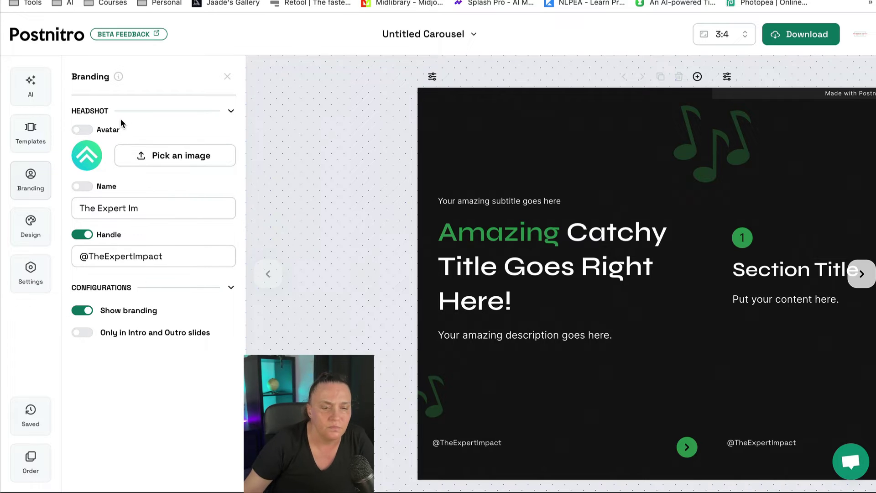
Step: In AI generation, keep GPT-3.5 Turbo, choose Article input and set Slides to 7
left_click(29, 91)
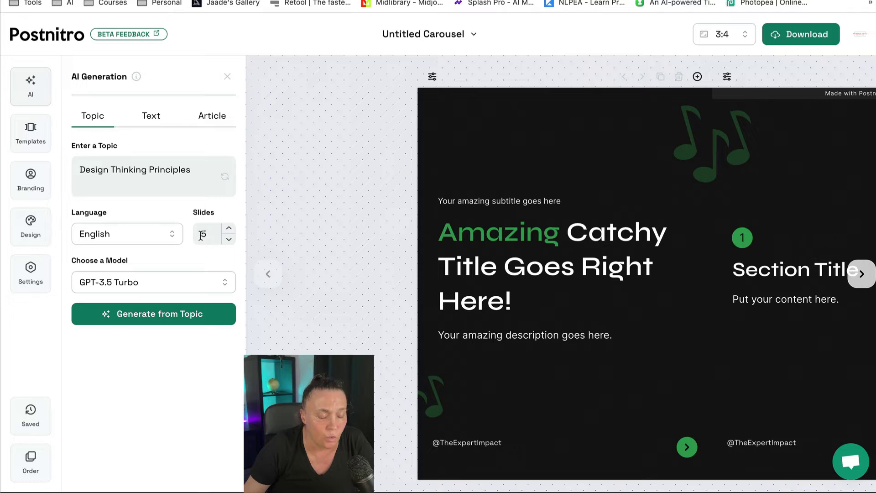
left_click(223, 290)
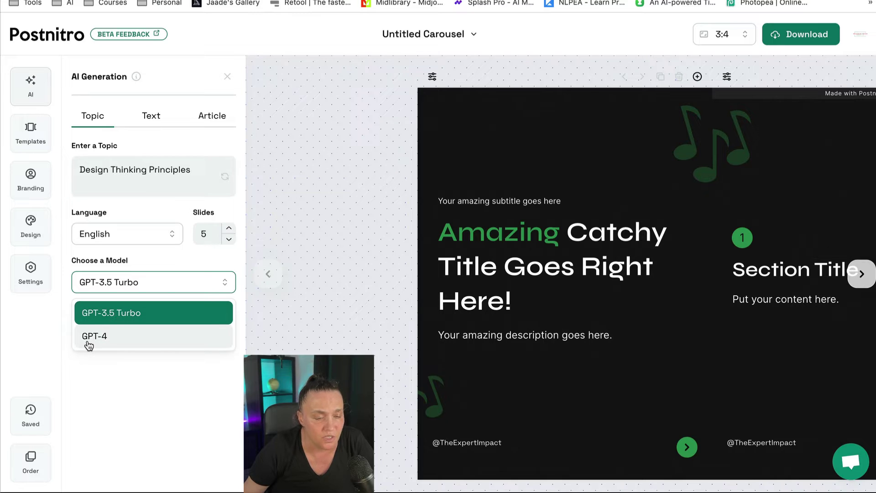
left_click(88, 114)
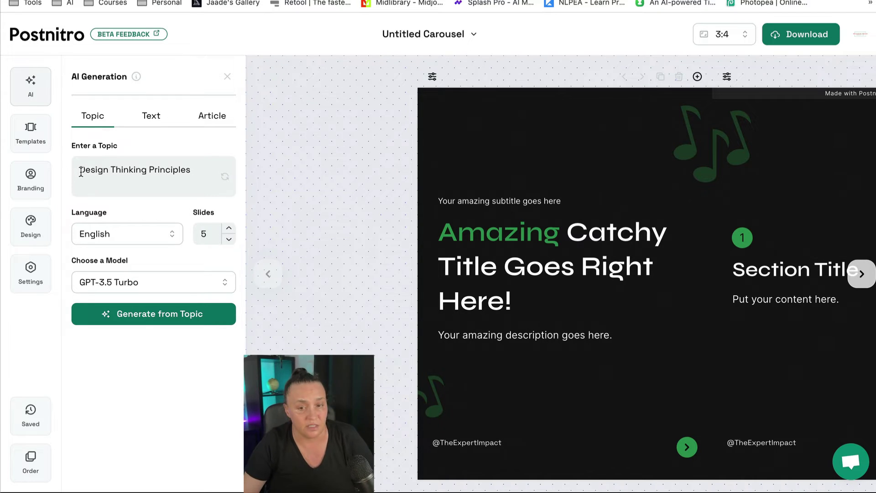
left_click(151, 119)
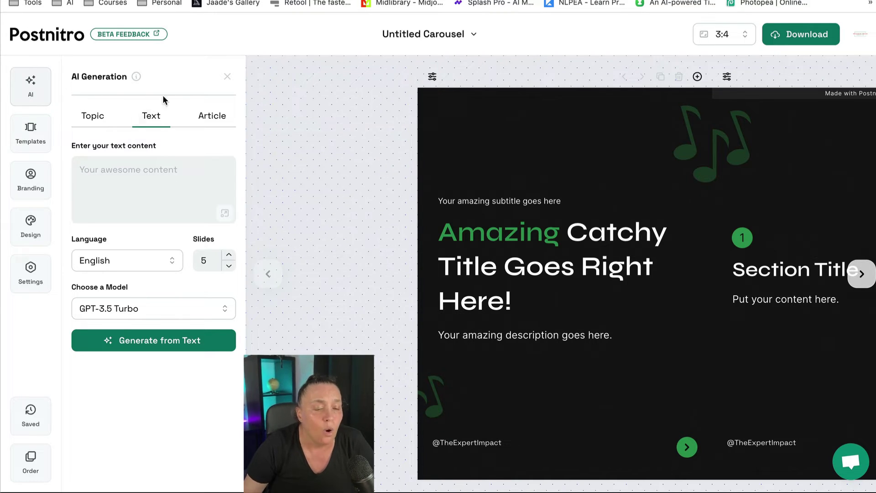
left_click(204, 117)
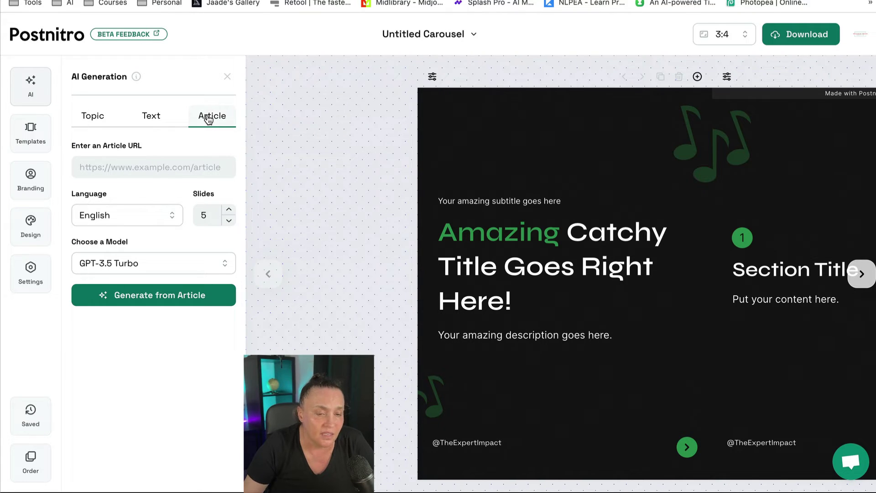
left_click(107, 165)
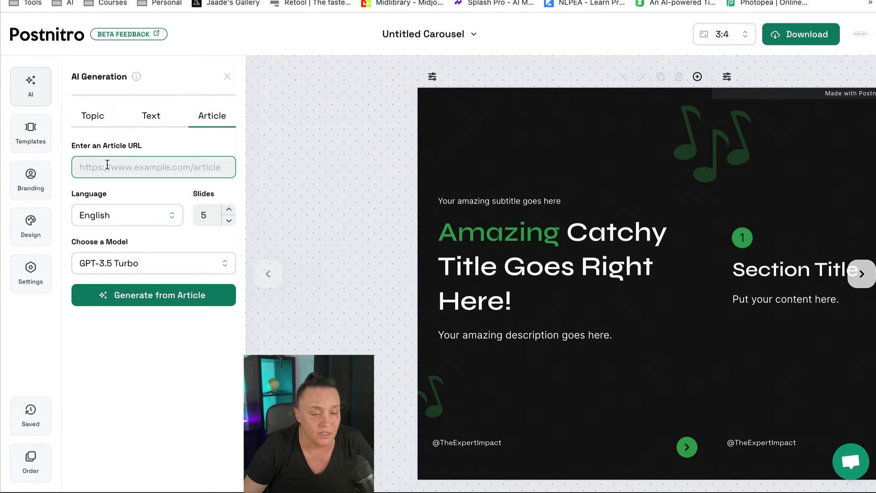
left_click(229, 209)
left_click(229, 210)
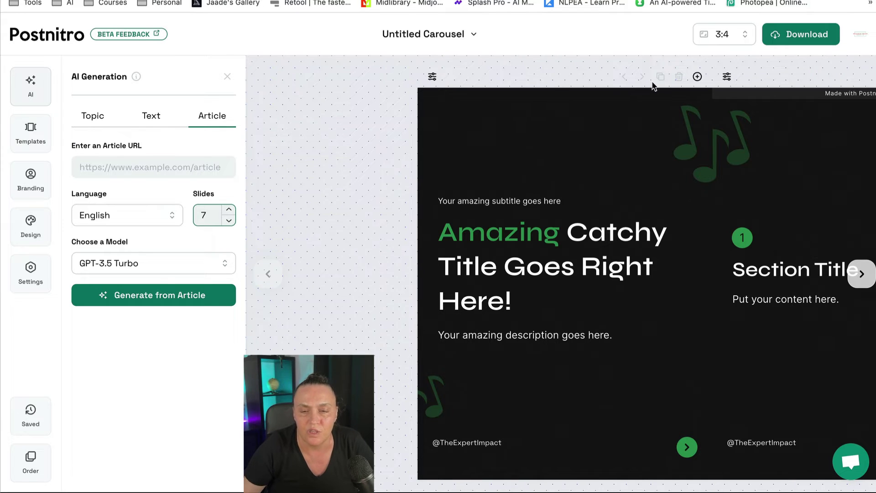
Step: Hide and restore the section title on the current slide via element settings
left_click(727, 77)
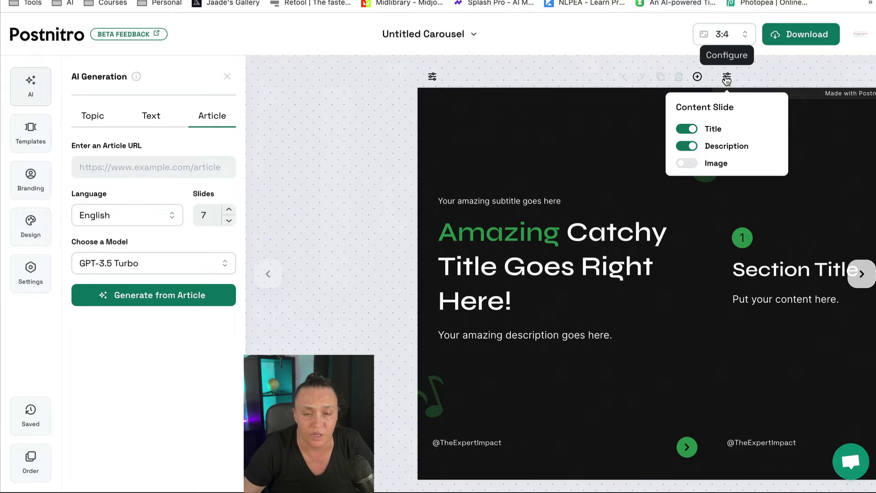
left_click(683, 130)
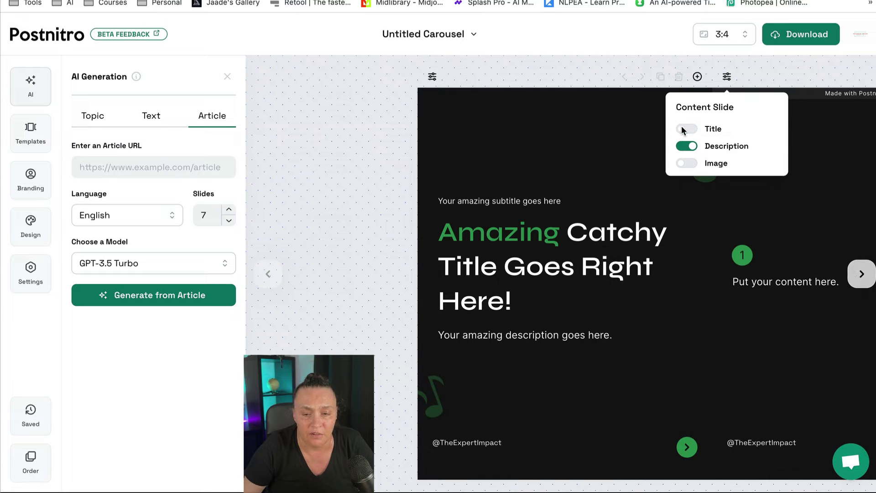
left_click(683, 130)
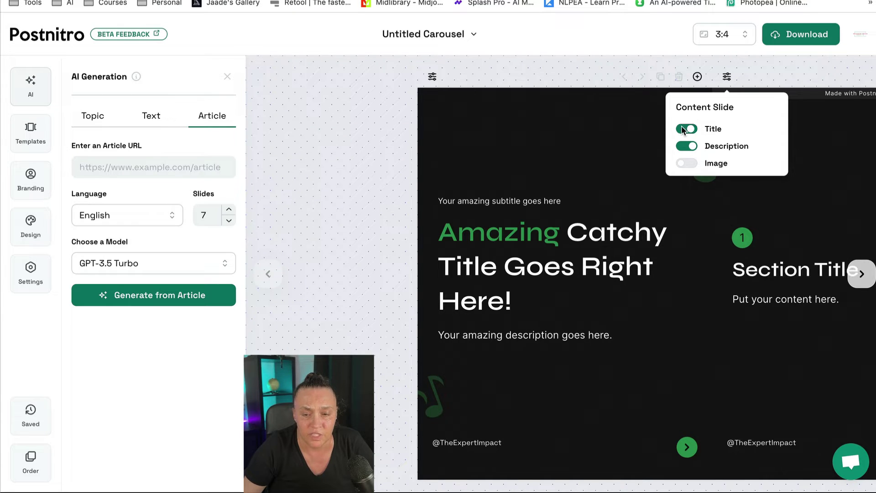
Step: On the next slide, toggle title, description and image off and back on
left_click(863, 275)
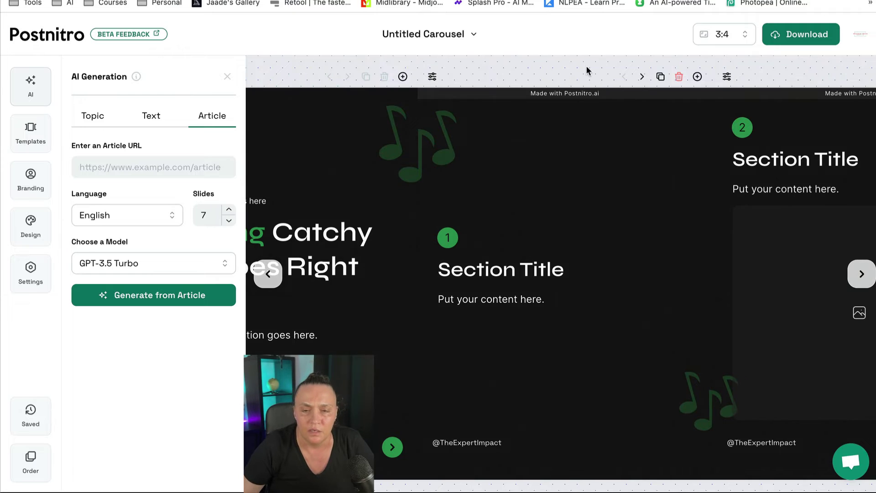
left_click(727, 77)
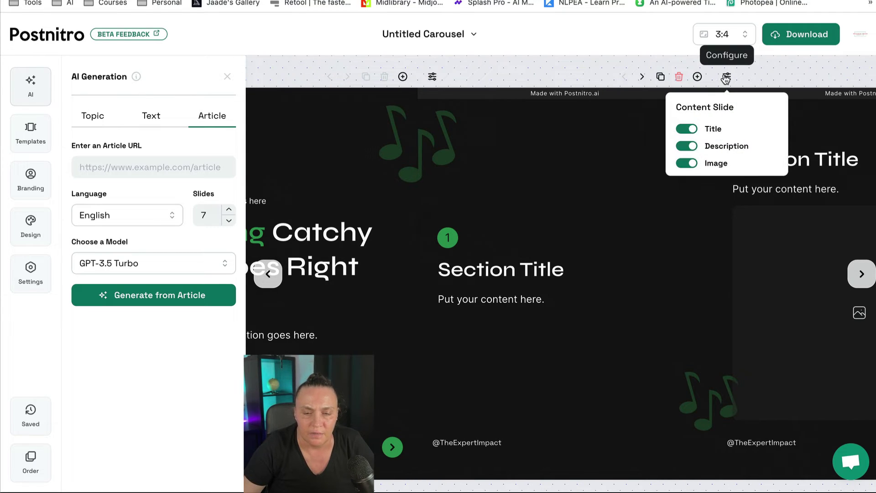
left_click(684, 129)
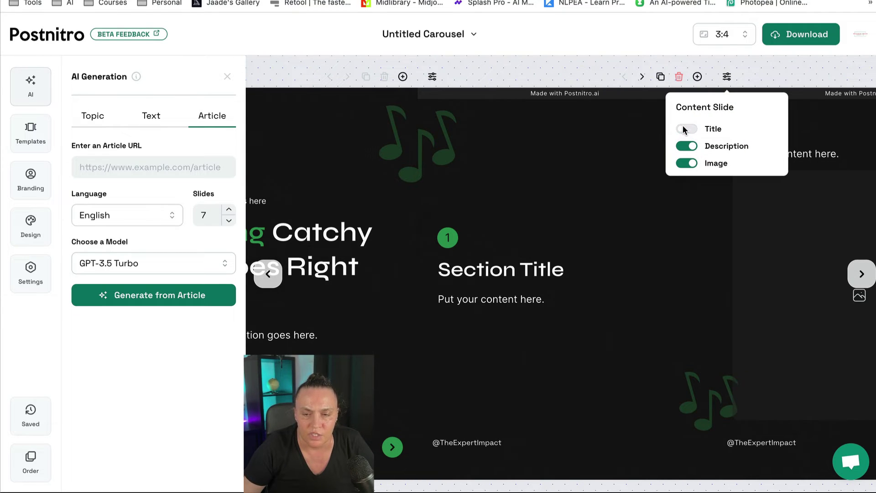
left_click(684, 129)
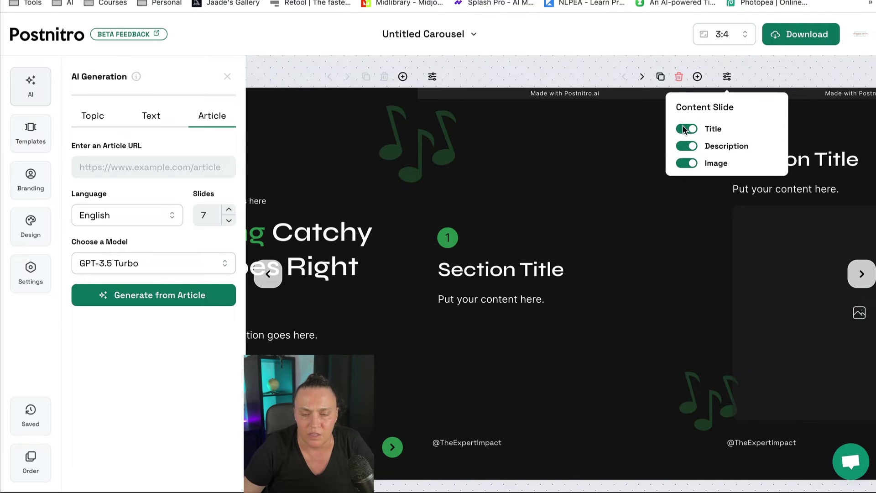
left_click(681, 147)
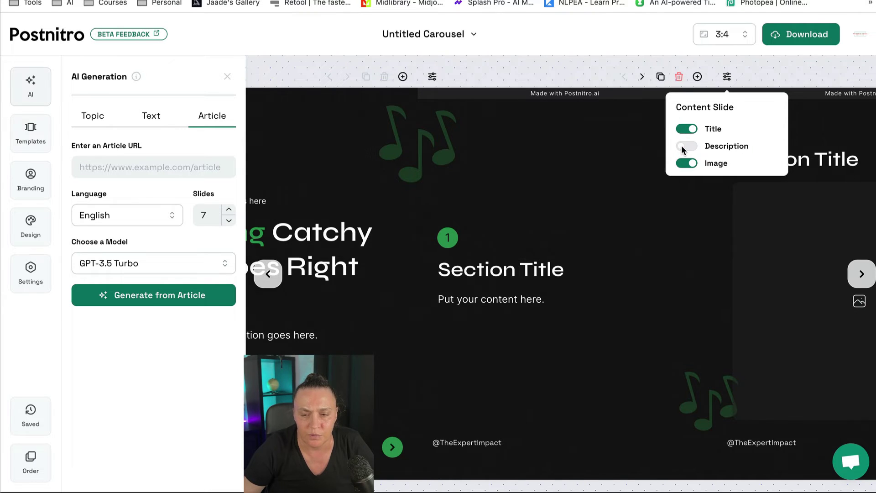
left_click(683, 148)
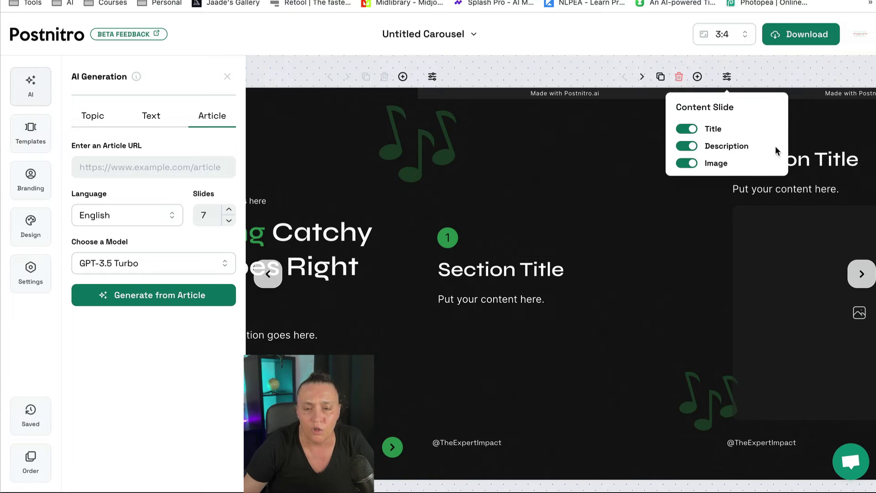
left_click(685, 163)
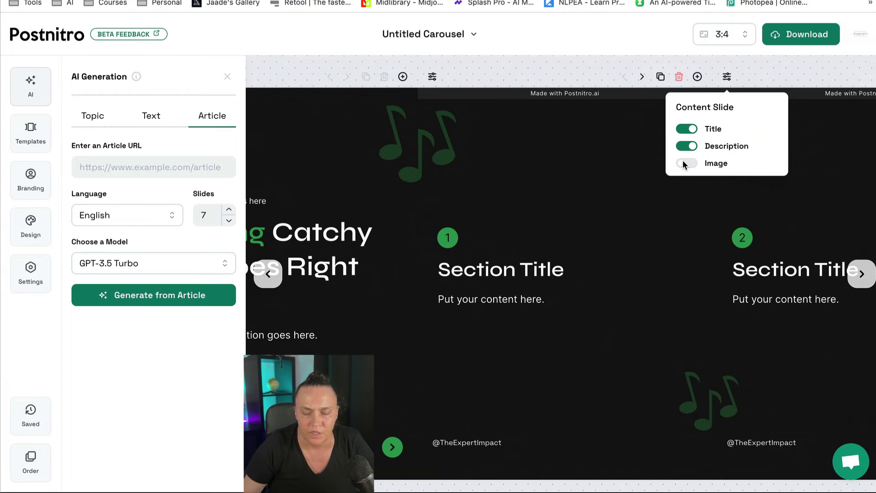
left_click(684, 163)
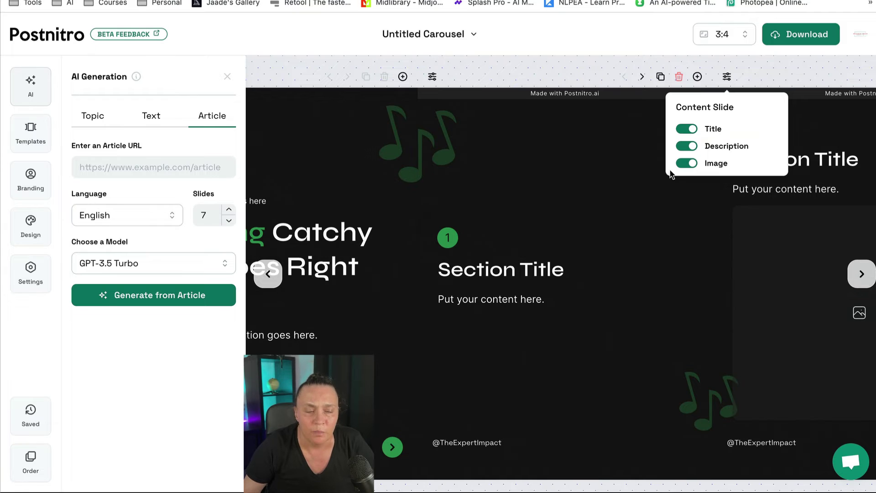
Step: Switch to Topic input, enter 'Changing Bad Habits' and generate the 7-slide carousel
left_click(87, 118)
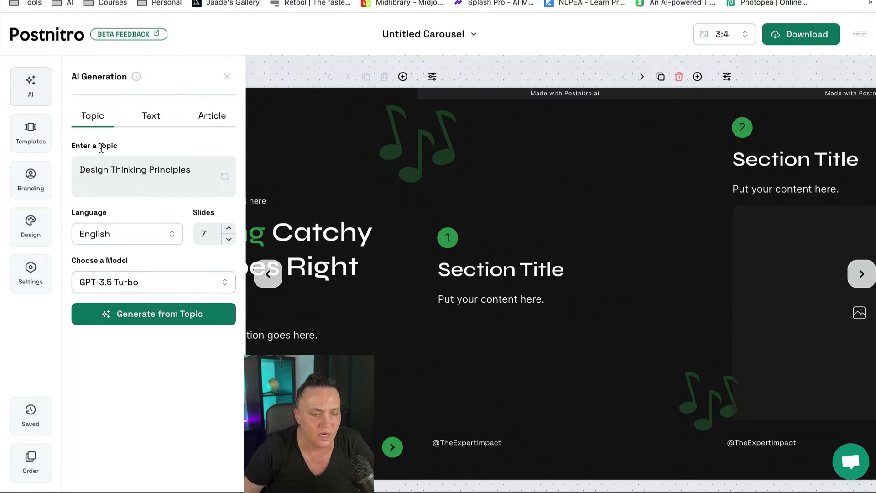
left_click(104, 173)
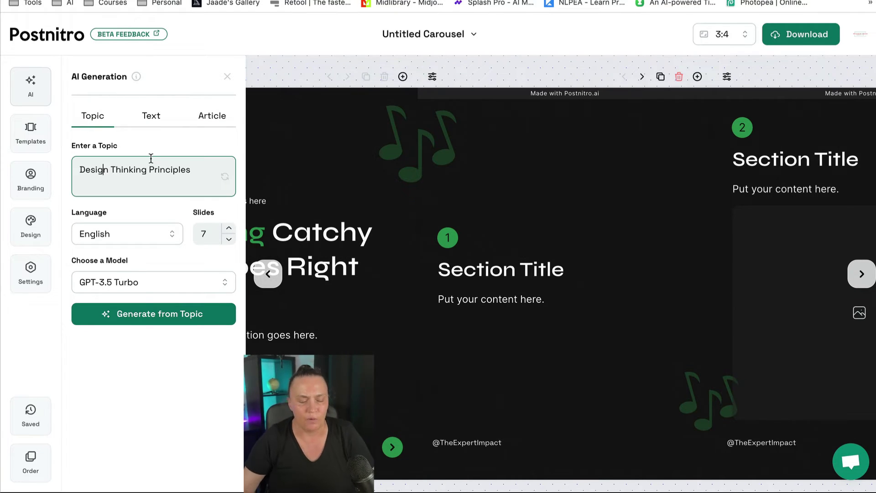
type("chnaging")
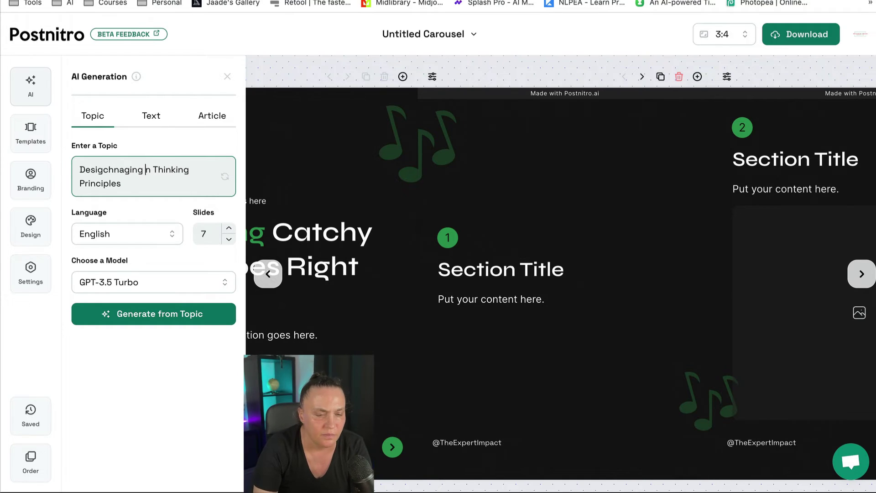
left_click_drag(124, 183, 72, 167)
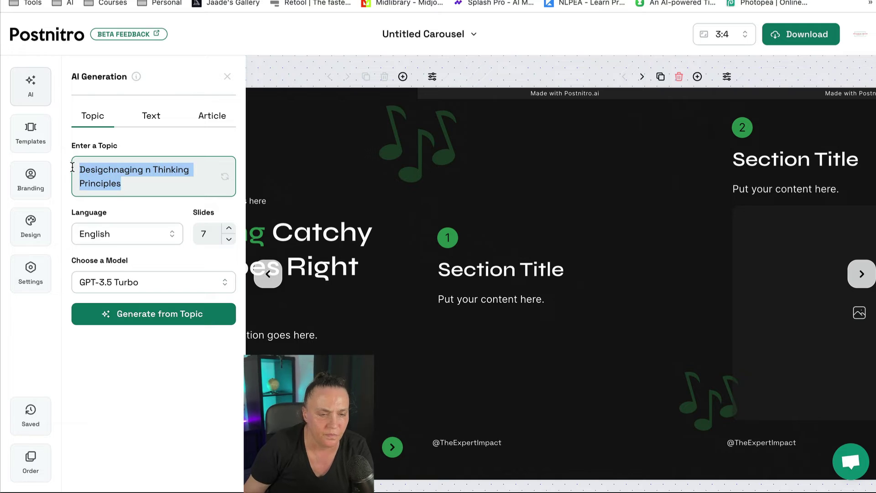
type("Changing Bad")
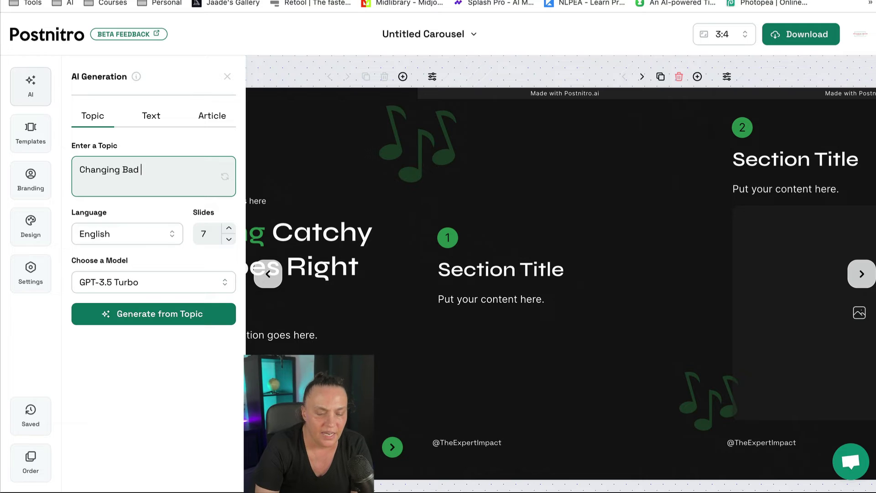
type("Habits")
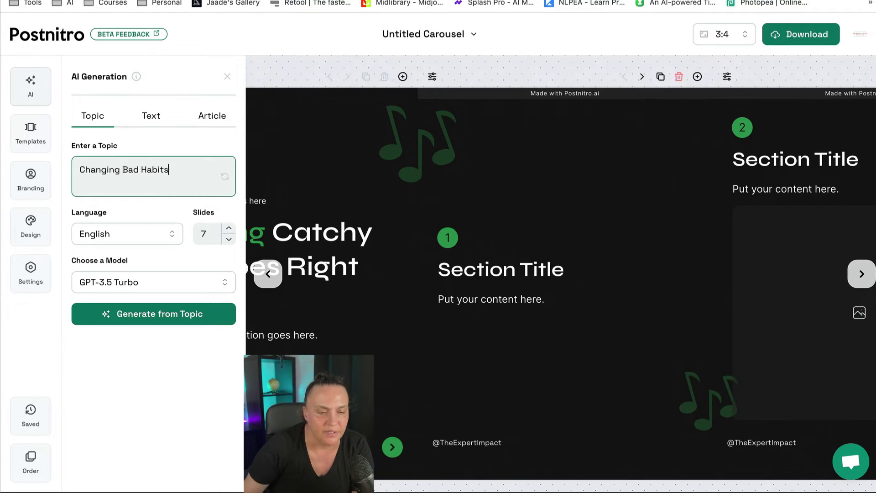
left_click(159, 315)
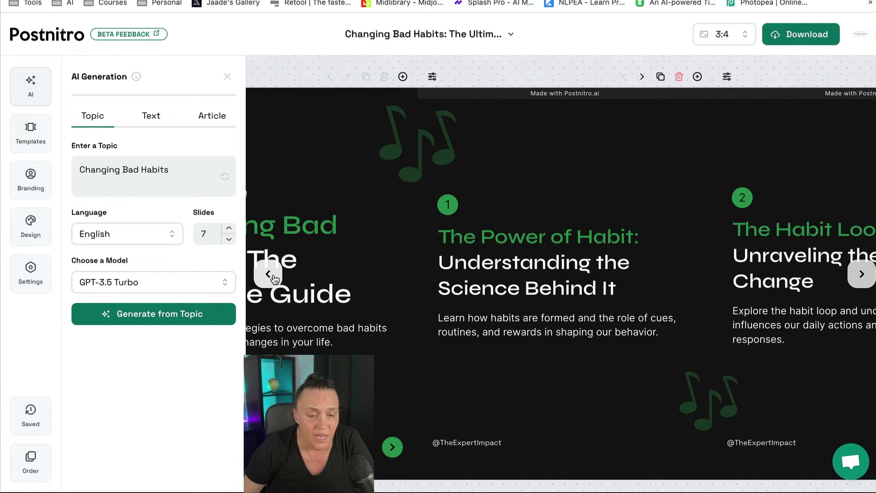
Step: Go back to the first slide and advance to slide 4, Replacement Therapy
left_click(270, 276)
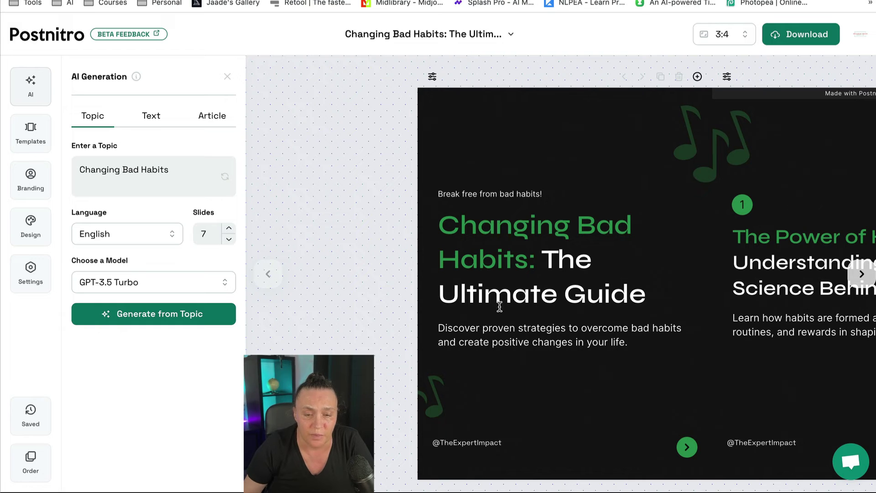
left_click(862, 275)
left_click(862, 275)
left_click(862, 275)
left_click(862, 275)
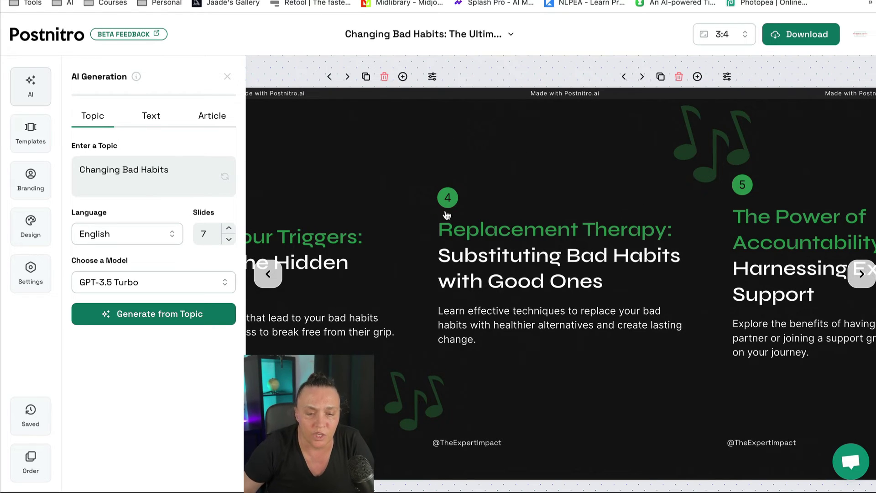
Step: Make the heading line 'Substituting Bad Habits' italic, underlined and struck through, keeping it white
left_click(439, 256)
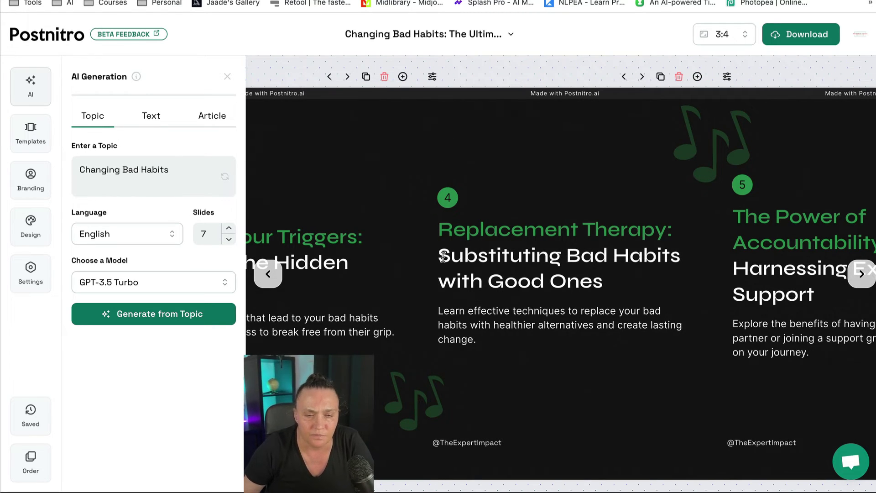
left_click_drag(439, 257, 677, 268)
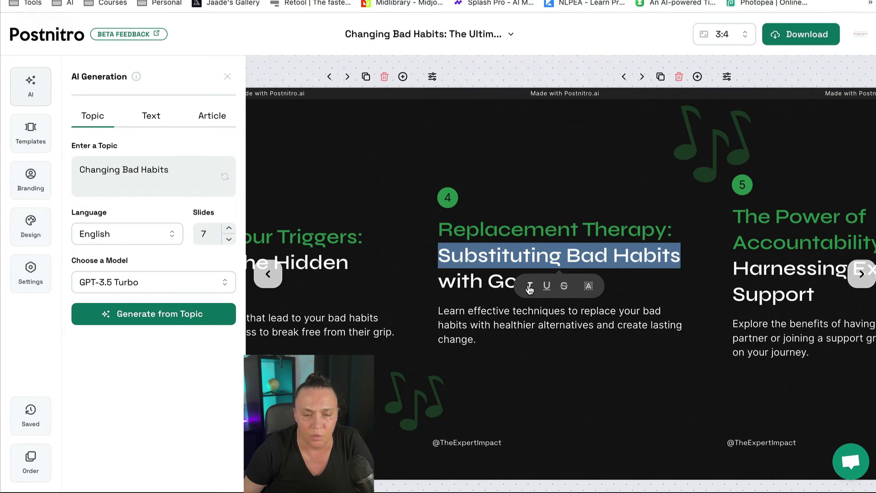
left_click(546, 287)
left_click(529, 286)
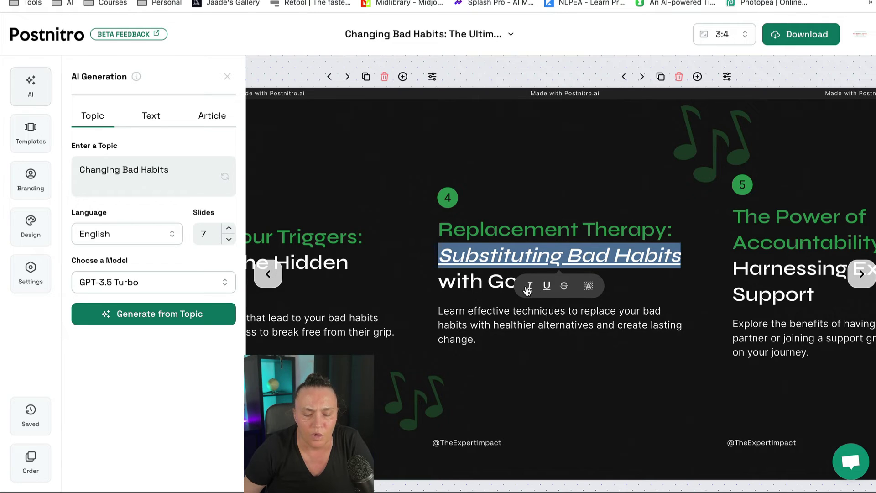
left_click(564, 288)
left_click(590, 288)
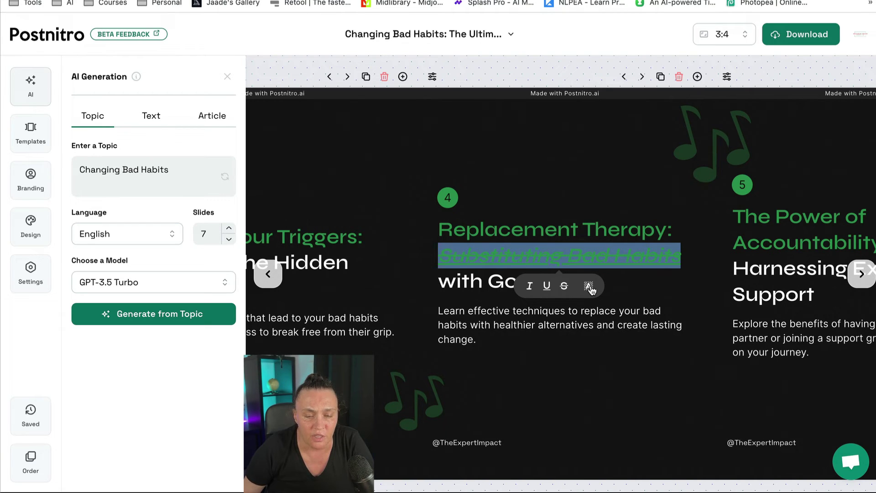
left_click(590, 288)
left_click(427, 201)
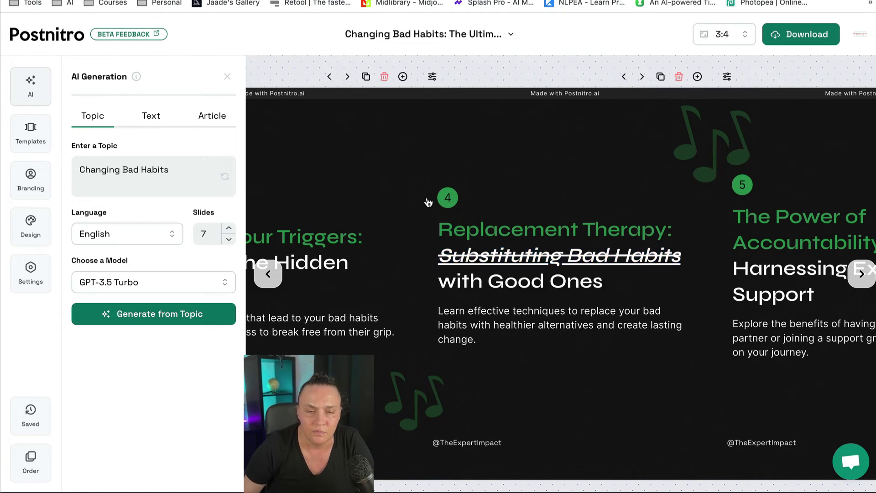
Step: Enable an image on slide 4, upload gpt-builder1.png from Downloads and place it below the text
left_click(432, 78)
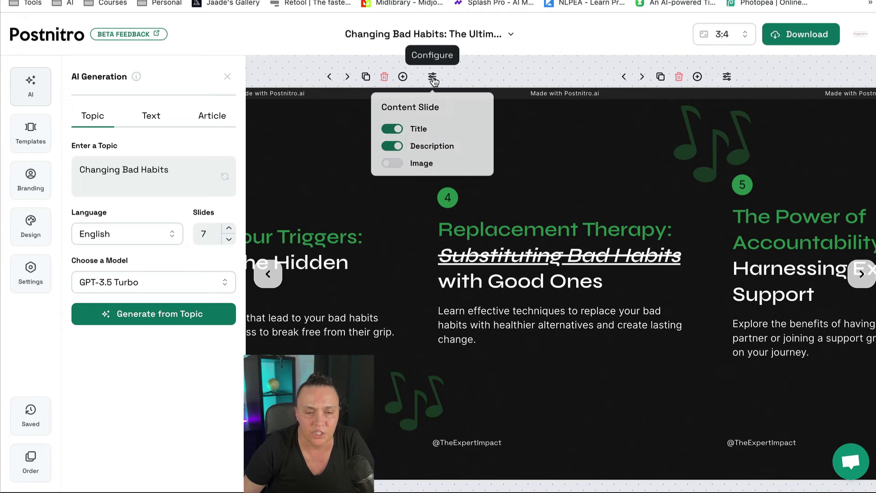
left_click(392, 163)
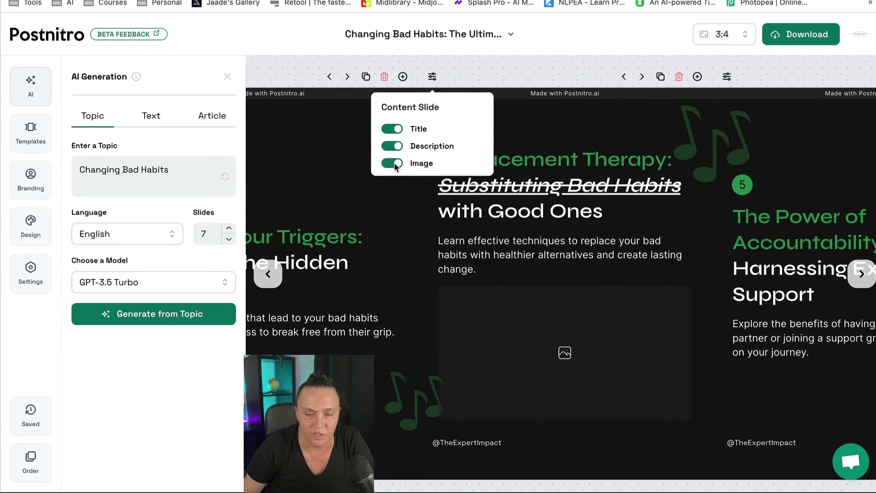
left_click(564, 354)
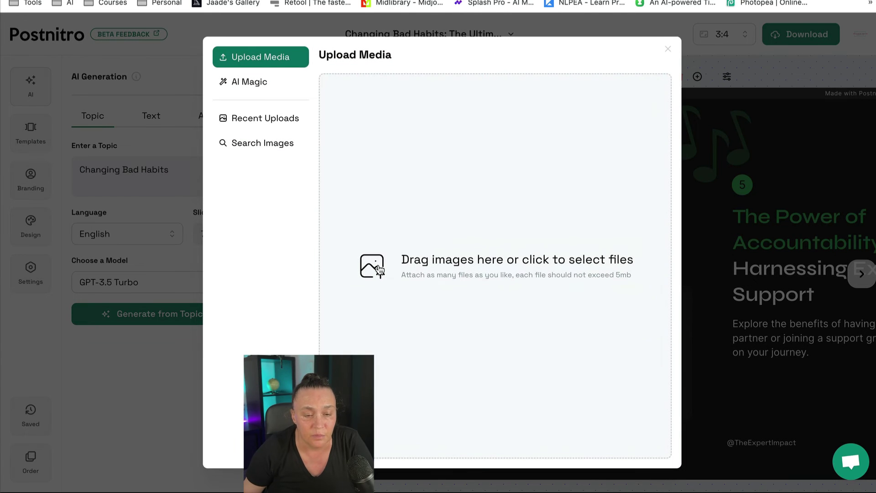
left_click(379, 269)
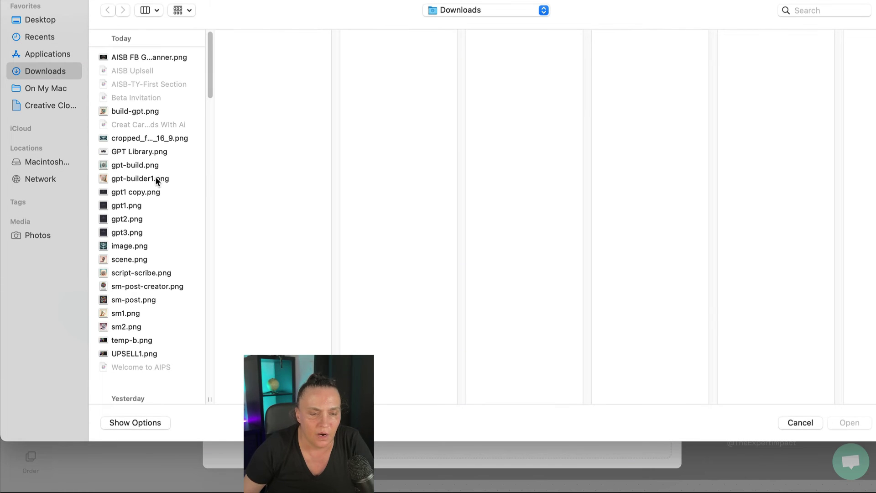
left_click(156, 179)
left_click(846, 421)
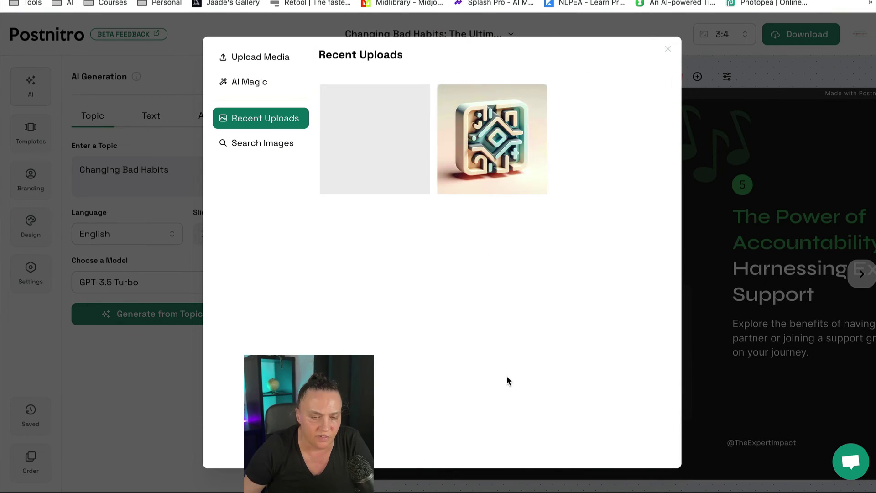
left_click(521, 127)
mouse_move(583, 337)
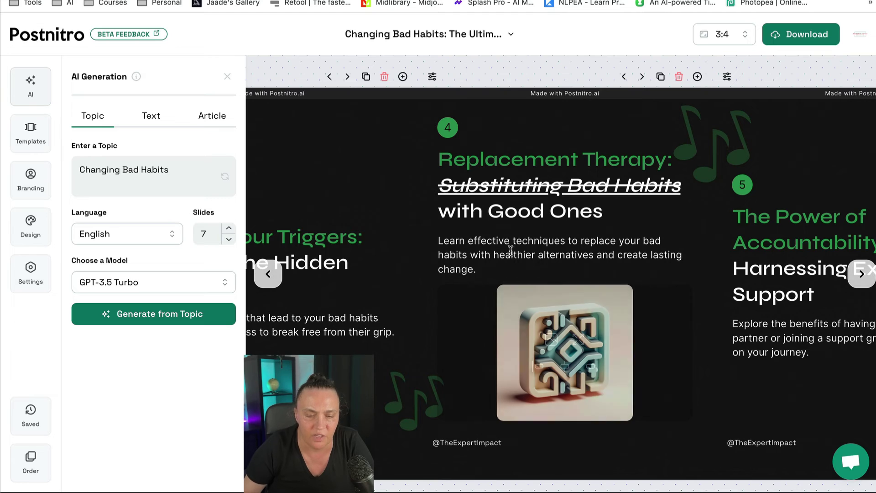
Step: Delete the Replacement Therapy description and insert a blank slide 4 before it
left_click_drag(474, 263, 439, 240)
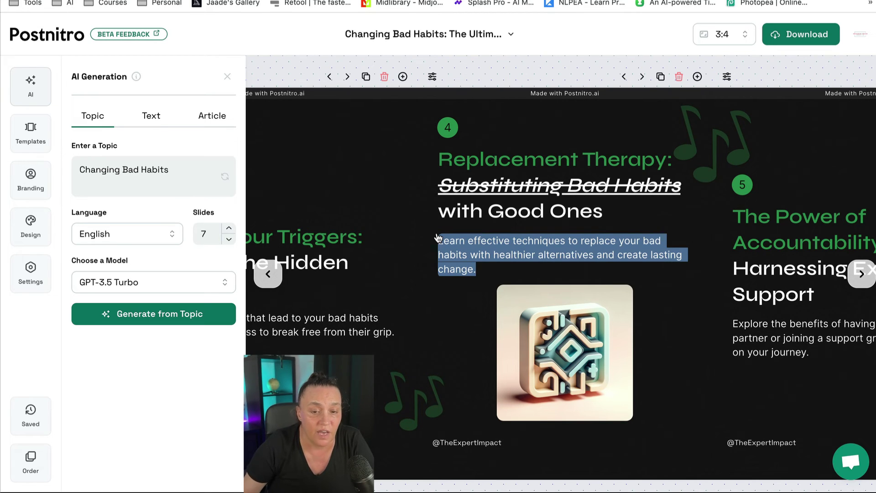
key("BackSpace")
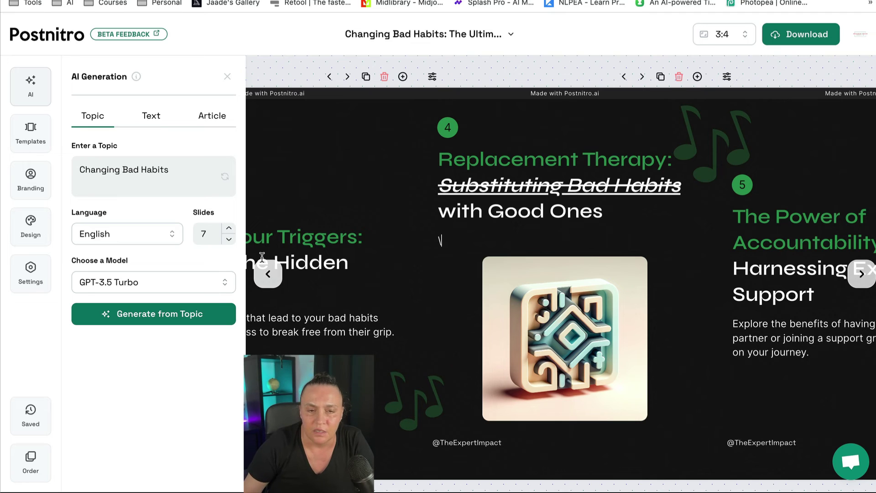
left_click(402, 77)
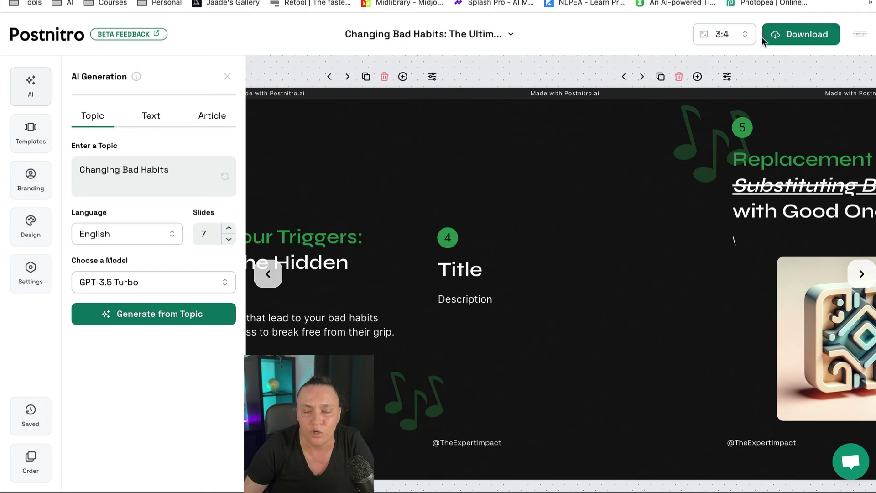
Step: Export the carousel from Carousel Preview as PNG images into Downloads
left_click(798, 40)
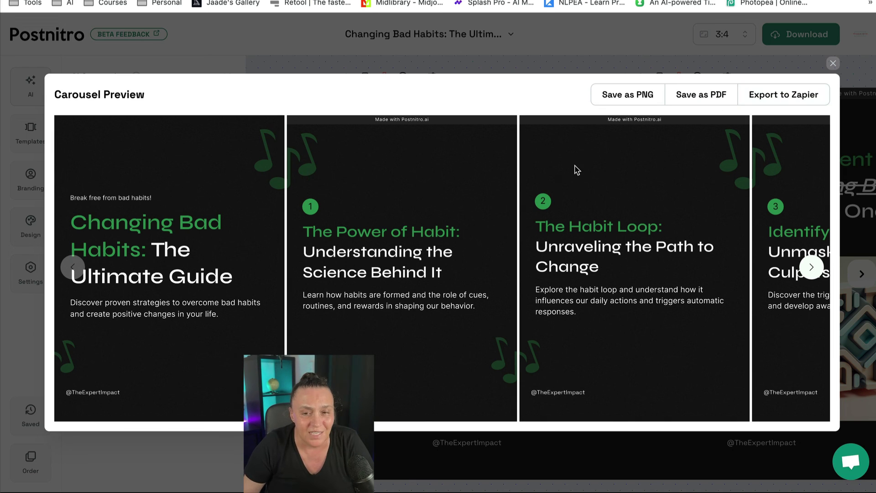
left_click(628, 95)
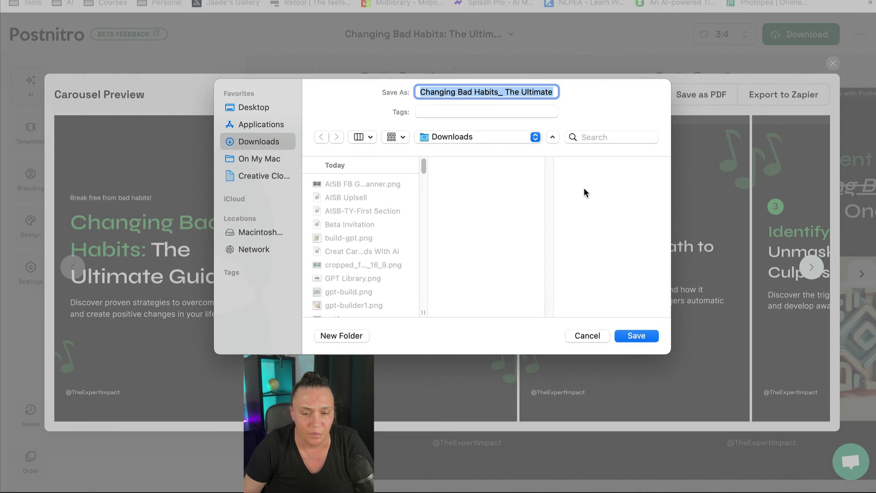
left_click(636, 336)
left_click(592, 54)
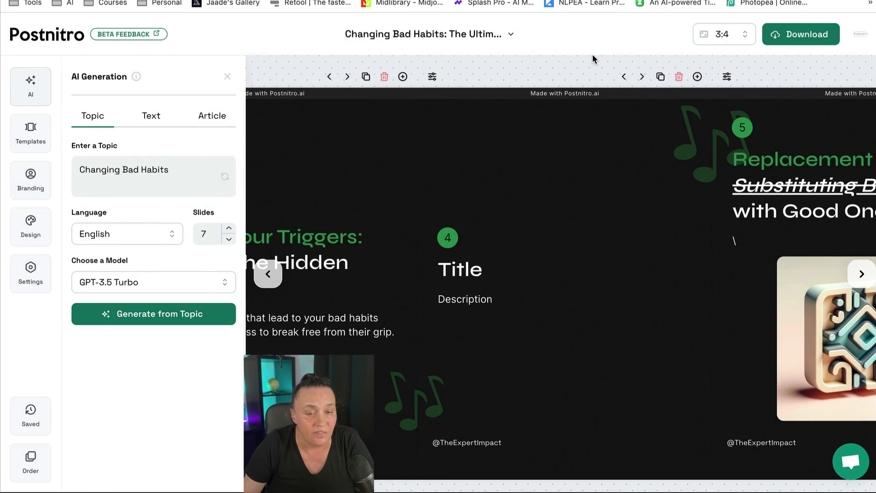